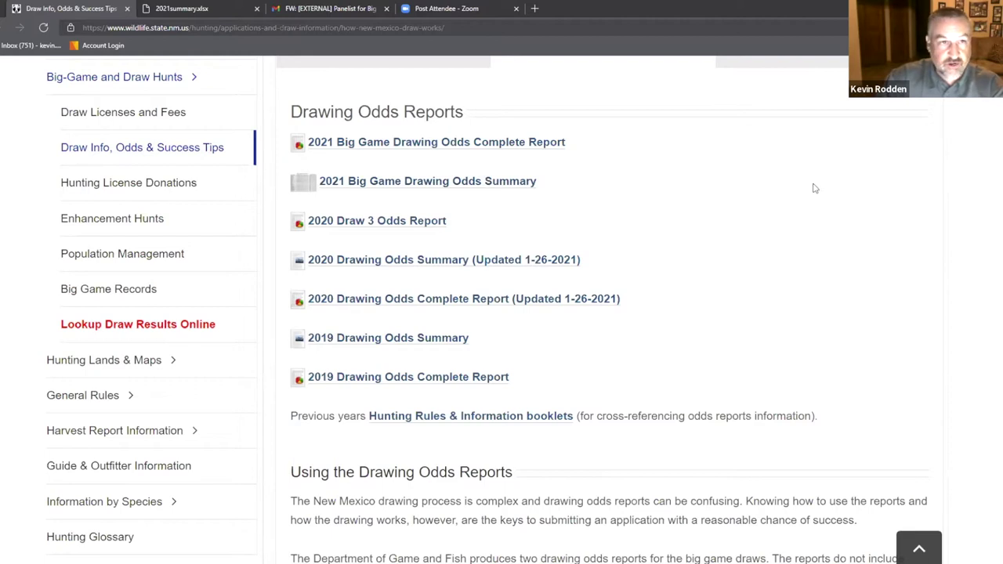
- Bring up the open 2021 Big-Game Drawing Odds Summary and enlarge it to 300%
click(179, 8)
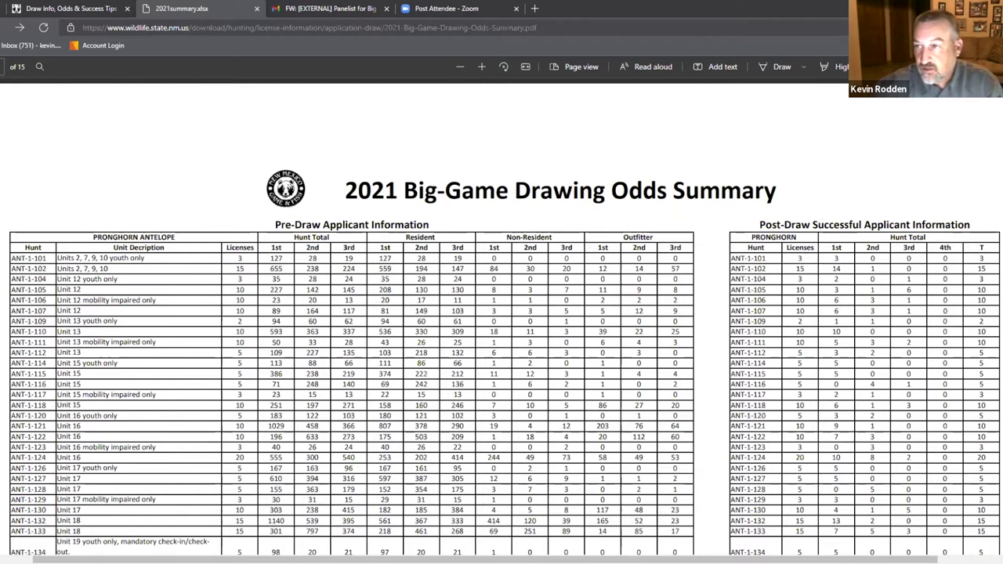
click(989, 28)
click(990, 102)
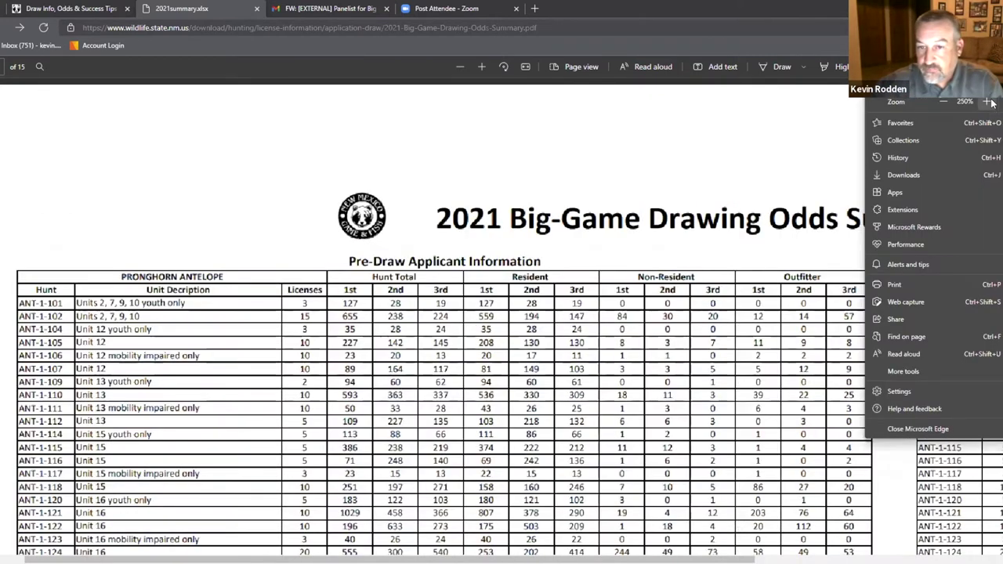
click(990, 102)
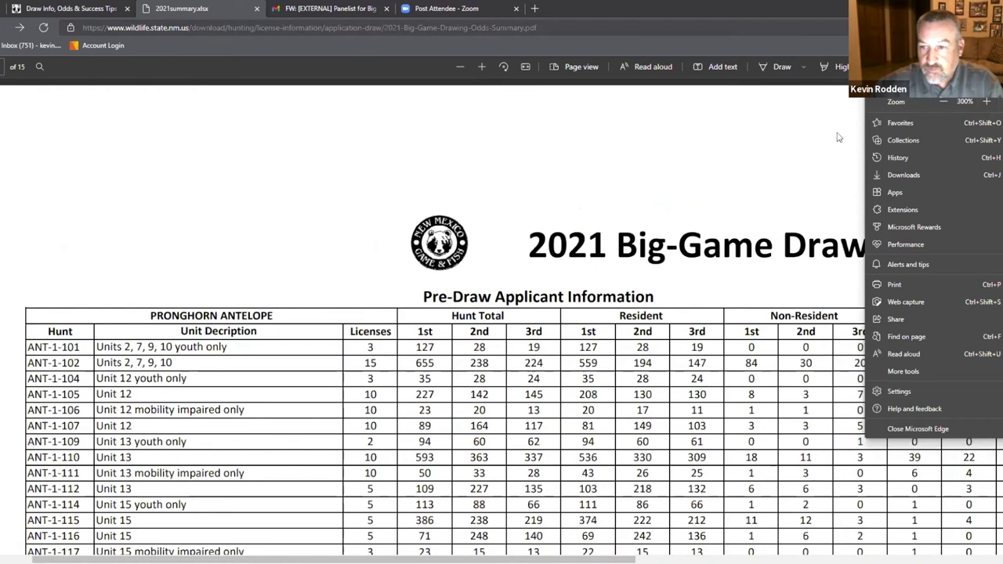
click(660, 485)
- Examine the pronghorn hunts in the Post-Draw Successful Applicant Information table, then return to the beginning of the page
drag(625, 552, 929, 552)
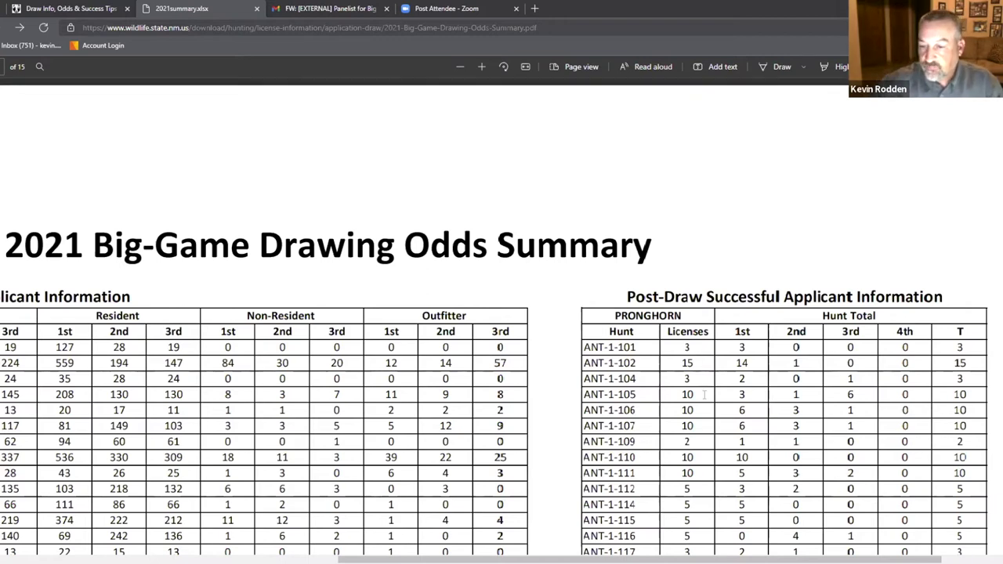
scroll(721, 435, down, 5)
scroll(725, 432, down, 7)
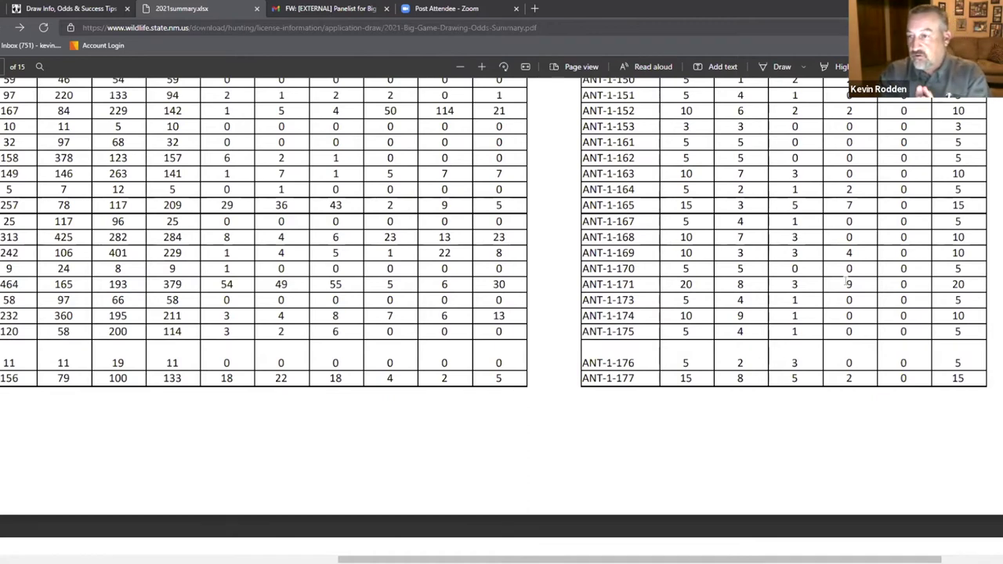
scroll(846, 282, up, 12)
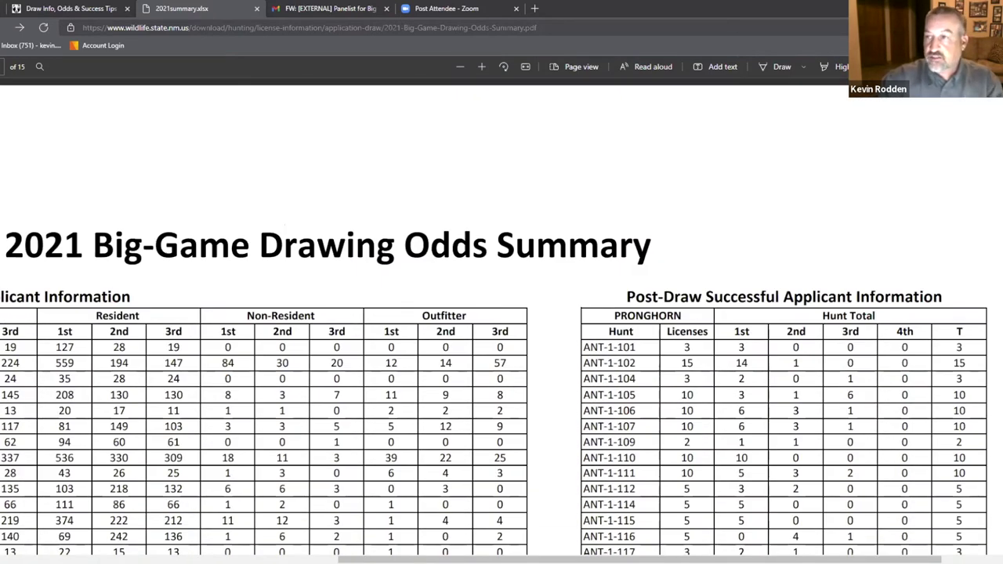
- Reduce the summary's magnification so the pre-draw and post-draw tables can be viewed together
click(989, 27)
click(945, 102)
click(945, 102)
click(946, 102)
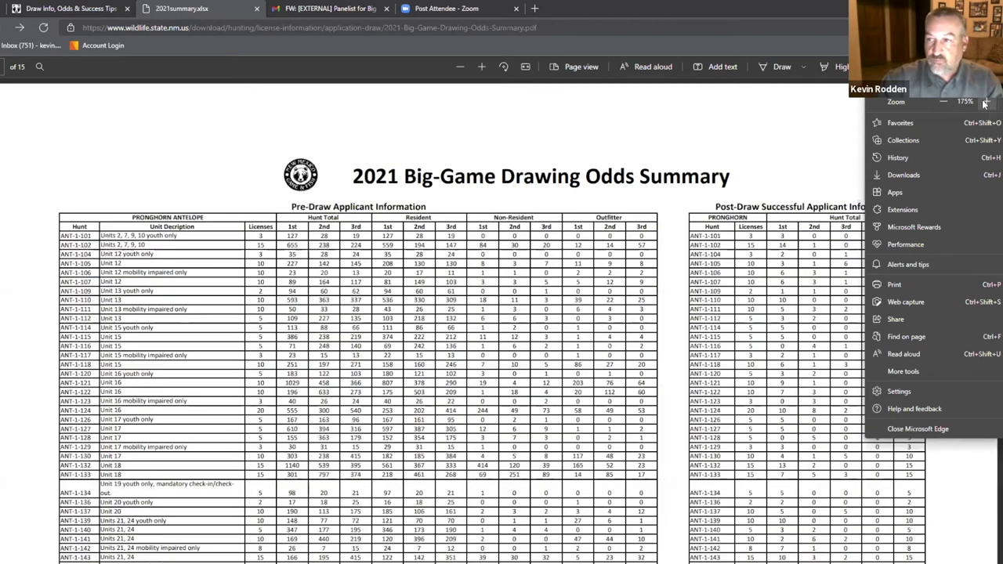
click(986, 102)
click(788, 123)
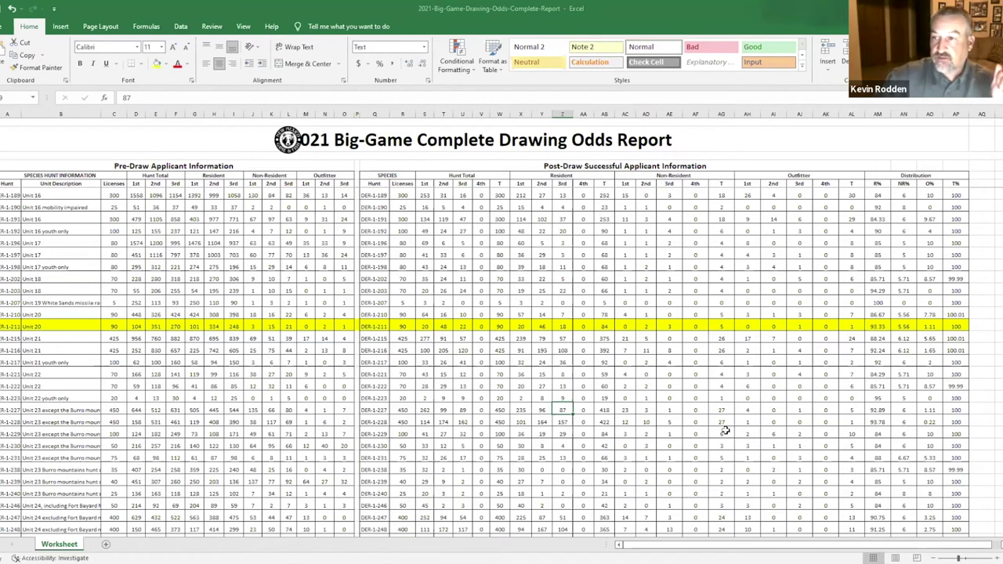
- In the Excel workbook with the complete drawing odds report, set the worksheet zoom to 100%
scroll(355, 308, up, 3)
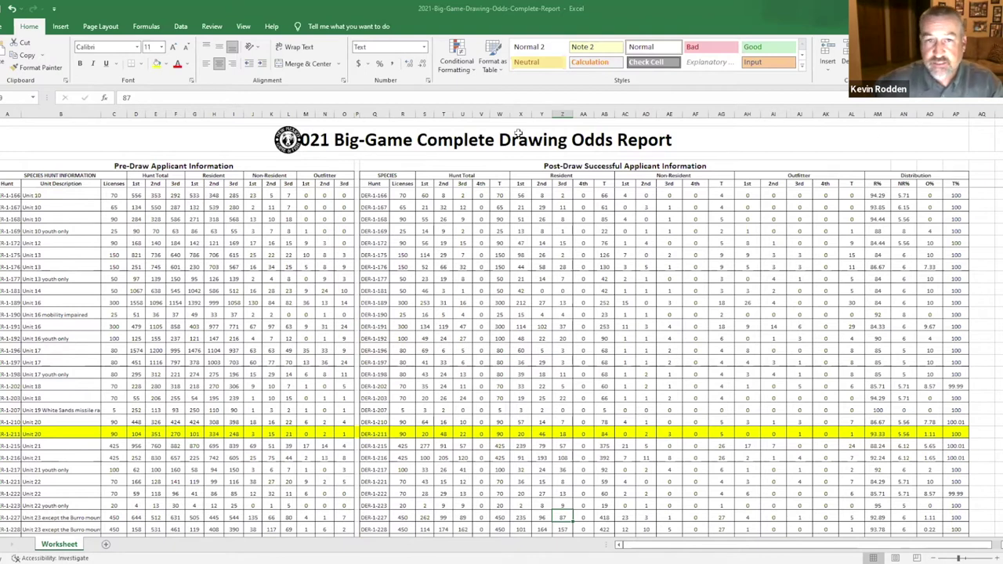
click(243, 27)
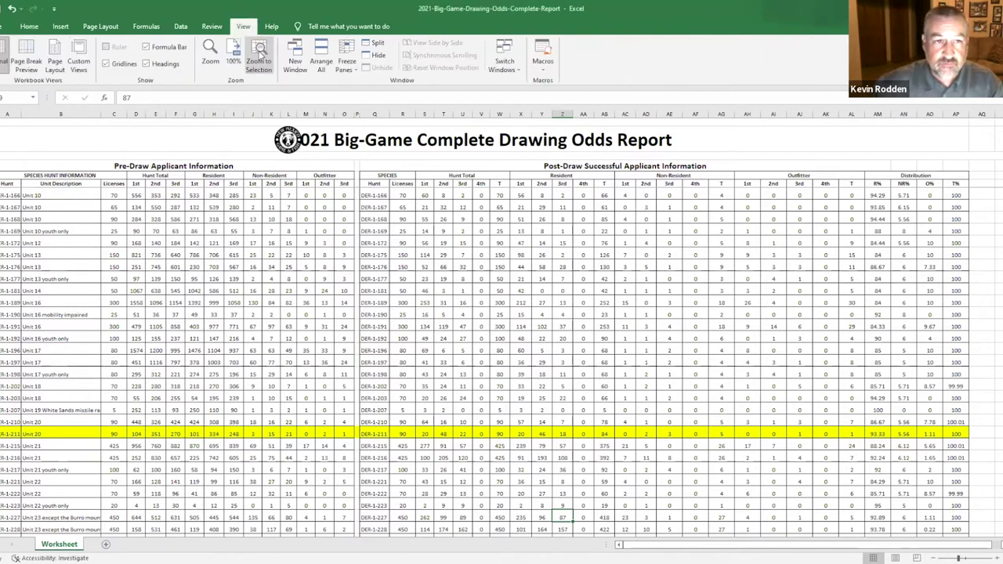
click(214, 60)
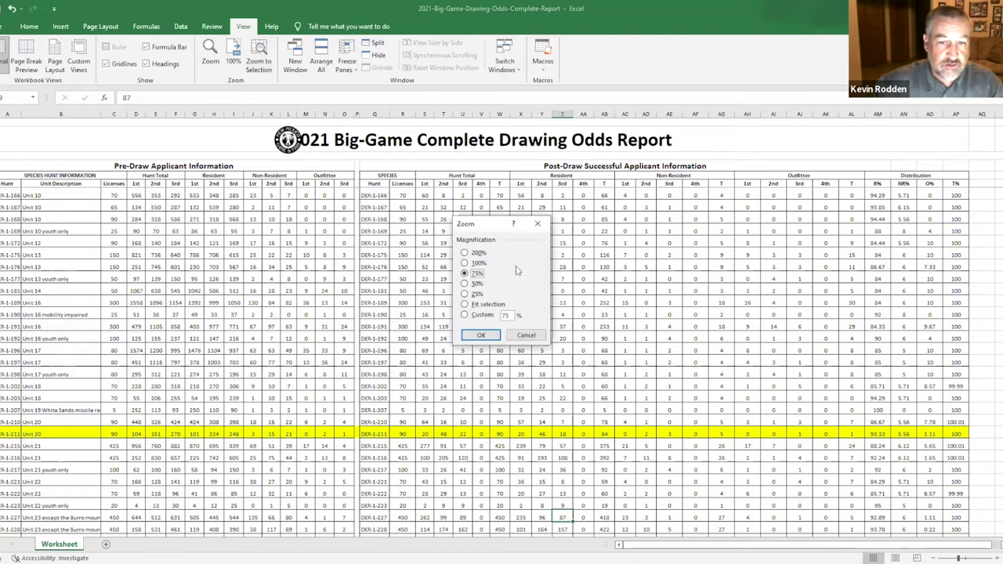
click(481, 334)
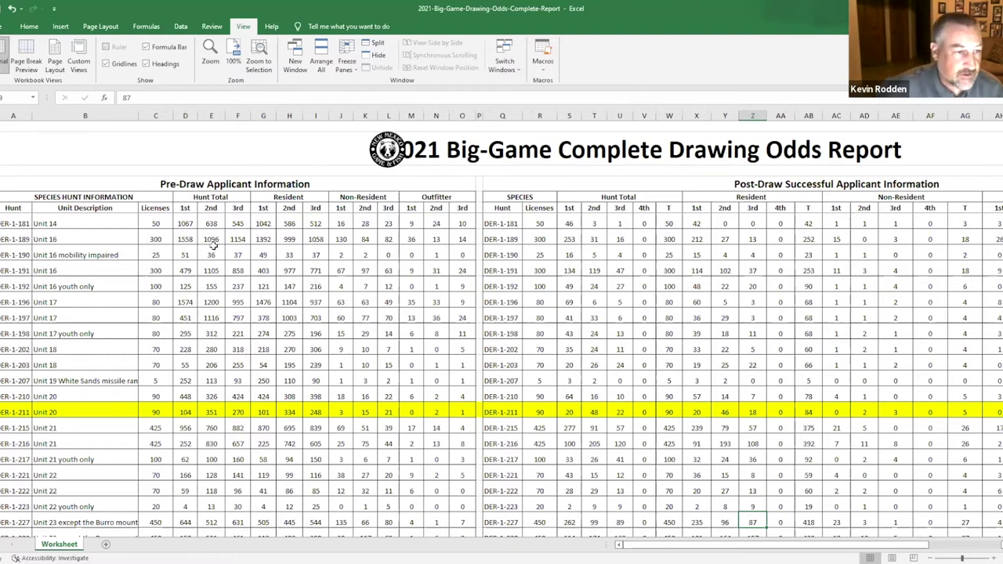
- Inspect the hunt code, unit description and licenses cells of hunt DER-1-181
click(12, 224)
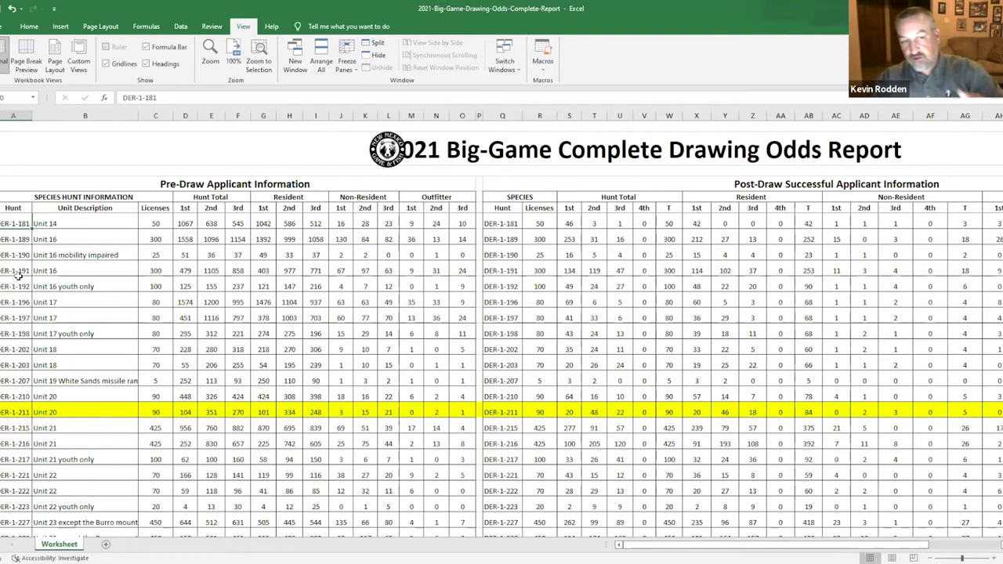
click(55, 224)
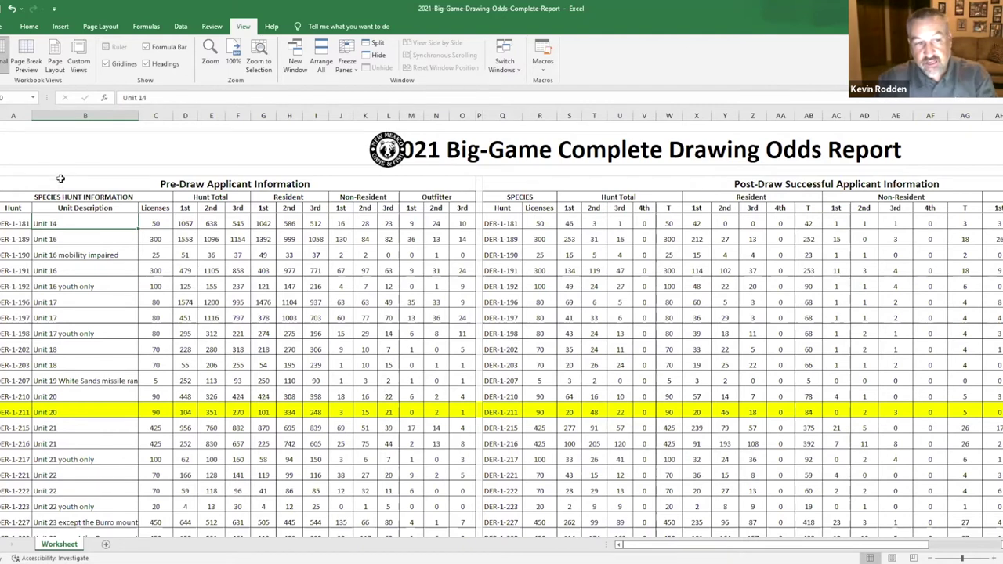
click(19, 223)
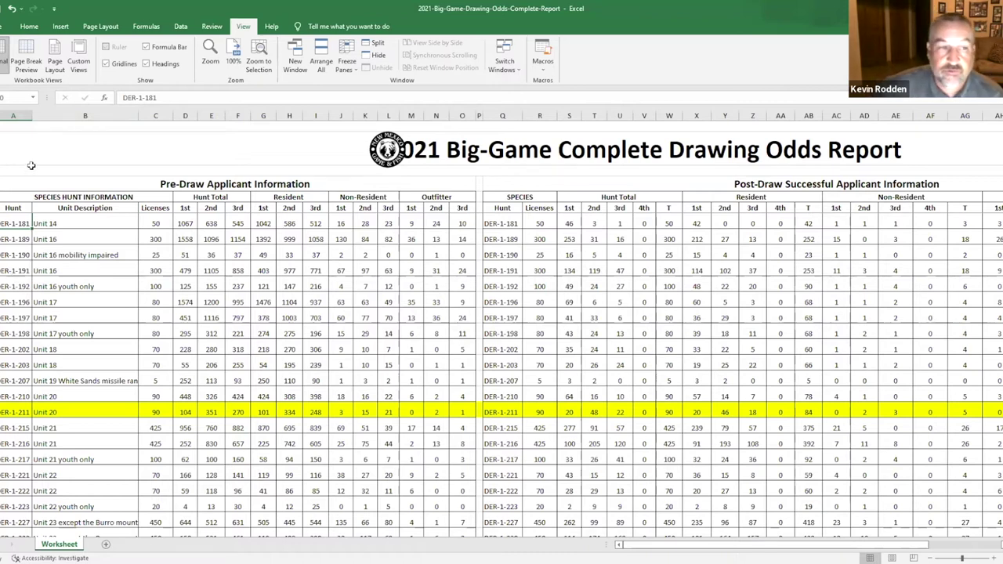
click(81, 223)
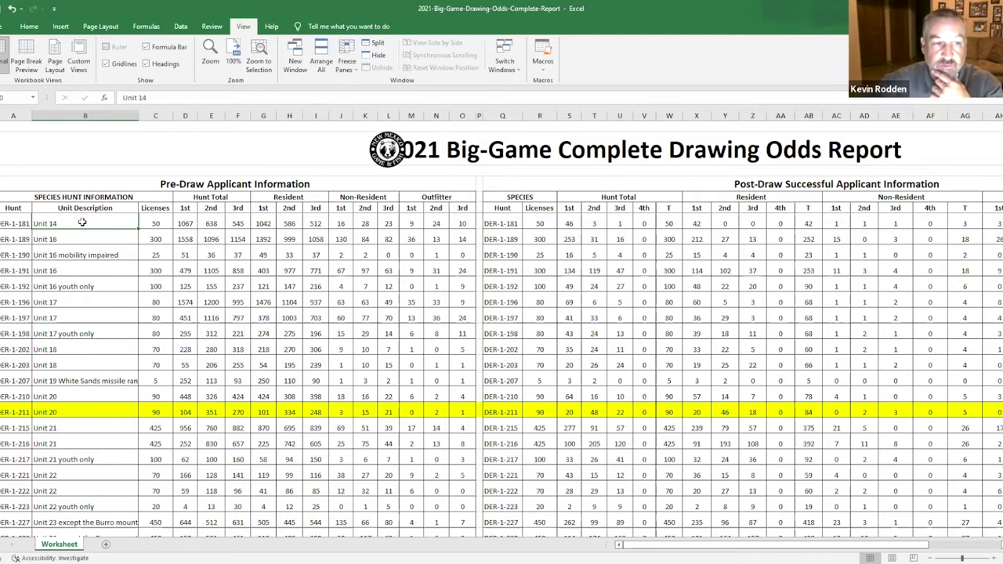
click(142, 223)
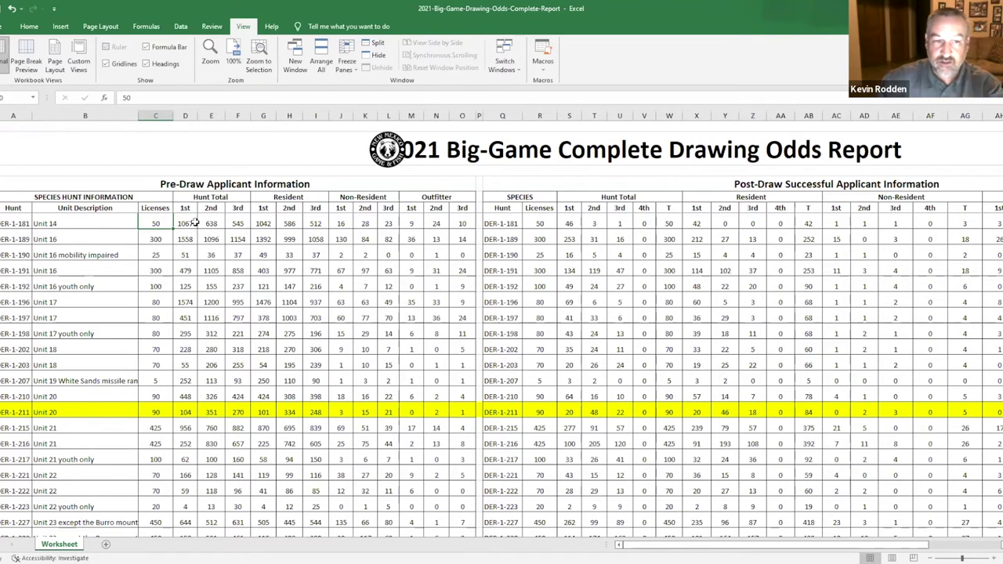
- Review the pre-draw Hunt Total choice columns, then select the Resident, Non-Resident and Outfitter column headings
click(202, 198)
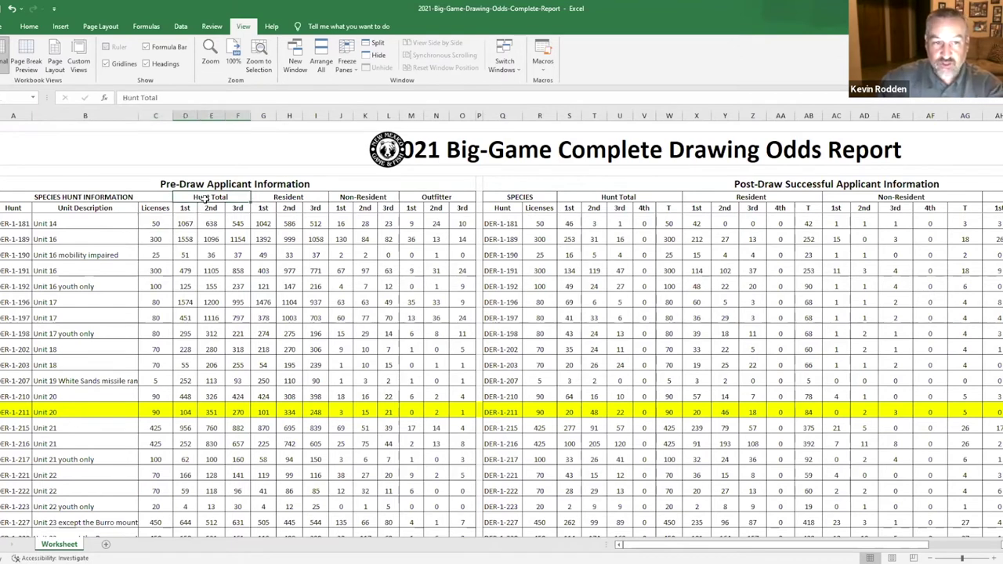
click(192, 207)
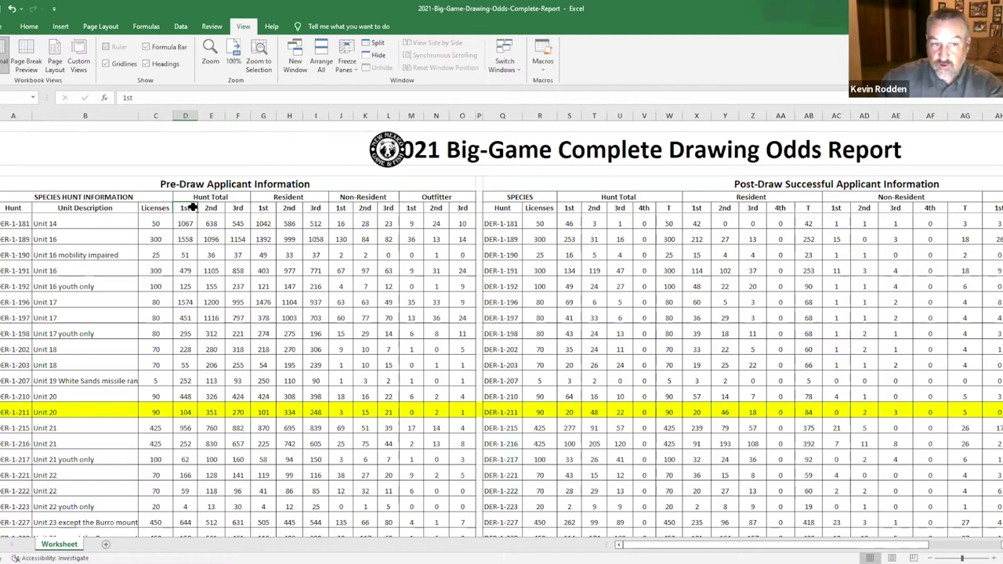
click(210, 207)
click(230, 208)
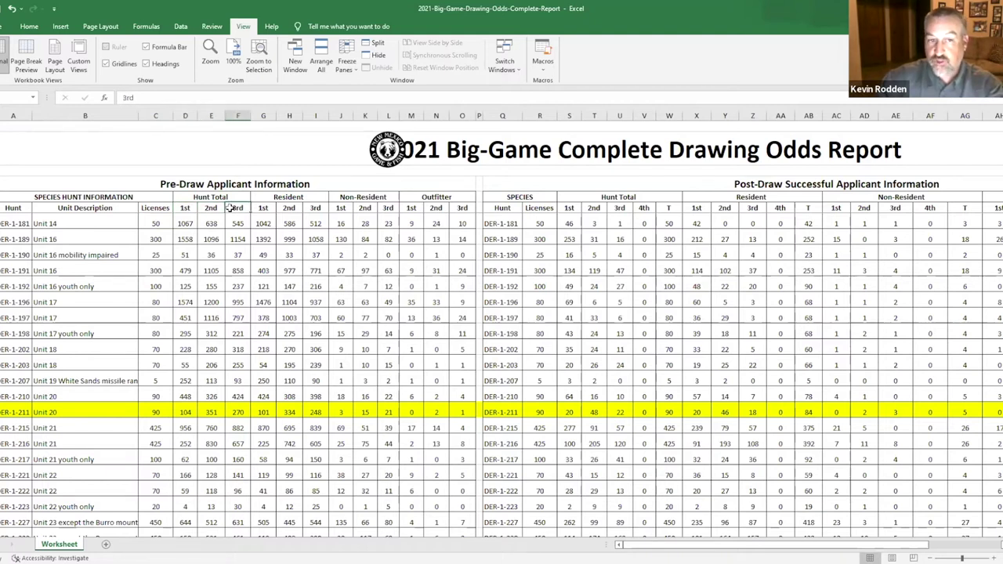
click(189, 219)
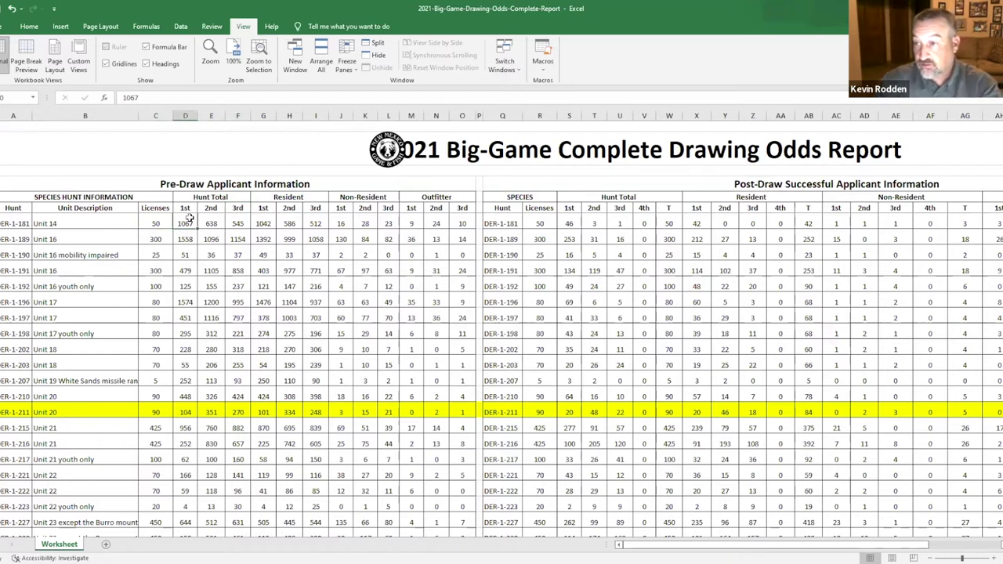
drag(274, 197, 428, 213)
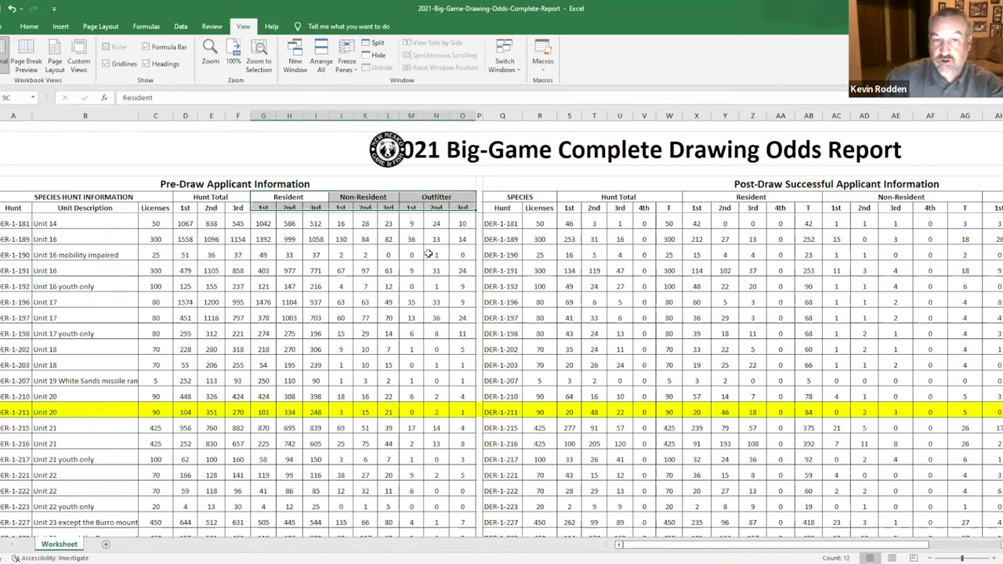
drag(428, 253, 428, 254)
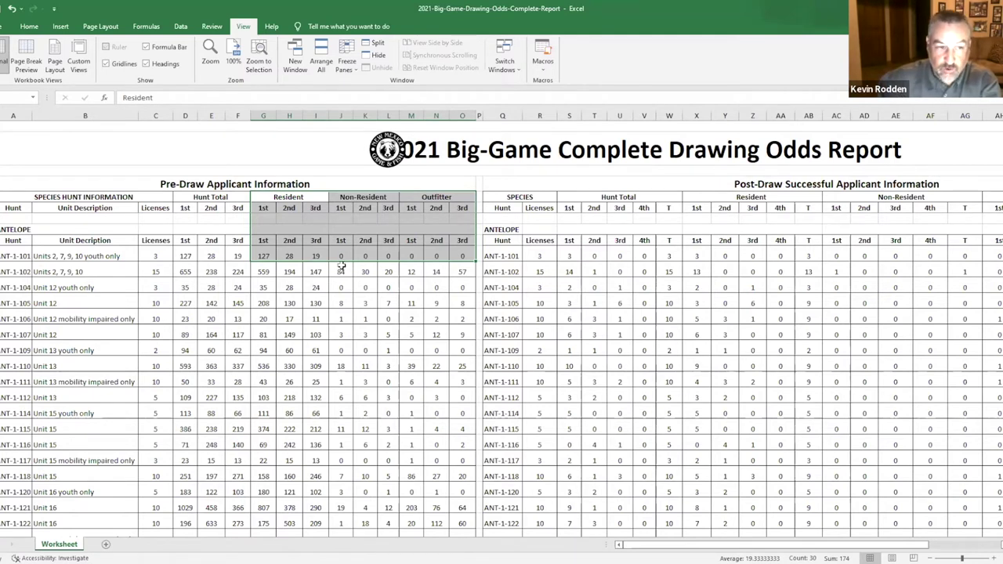
- Find elk hunt ELK-2-311 for Unit 34 and select its three non-resident pre-draw applicant cells
click(342, 270)
scroll(343, 278, down, 10)
scroll(343, 282, down, 7)
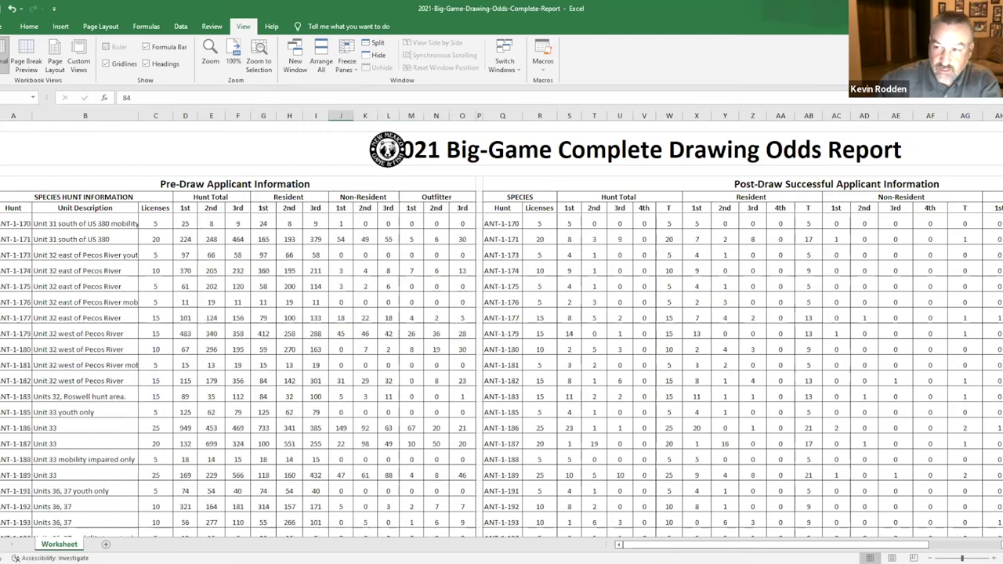
scroll(343, 282, down, 20)
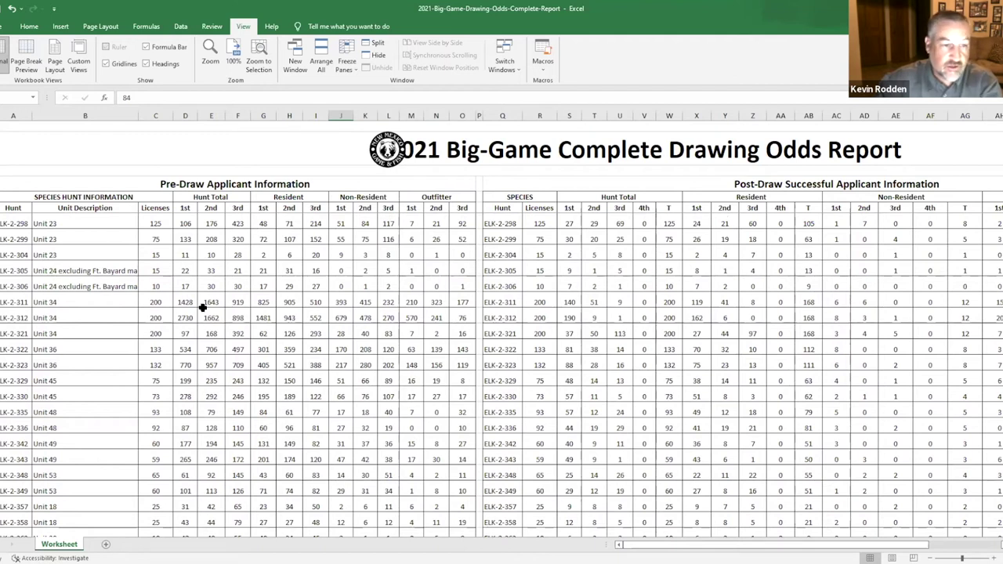
click(335, 301)
drag(336, 301, 378, 297)
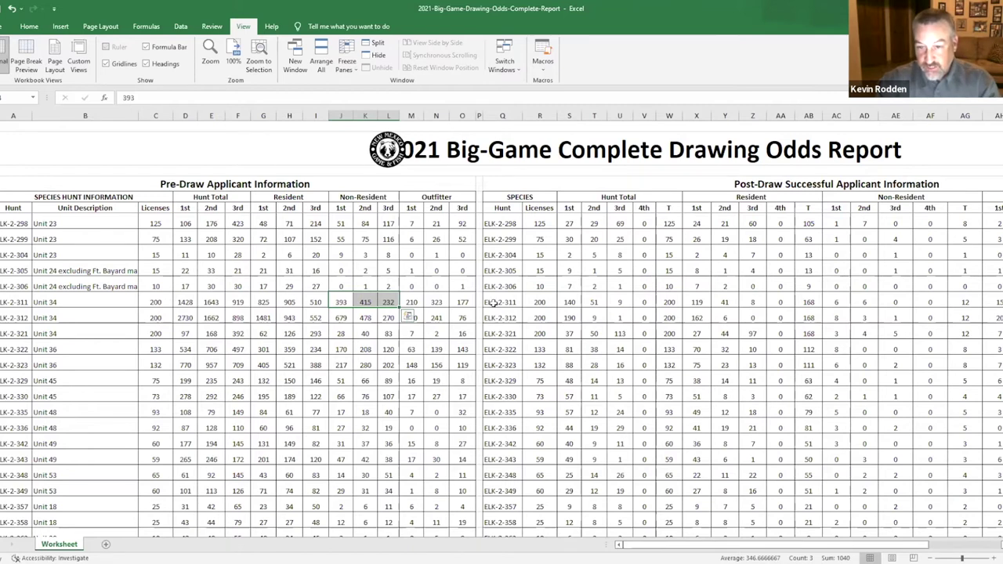
- Compare the ELK-2-311 row's non-resident post-draw total with its non-resident pre-draw choice cells
click(1, 301)
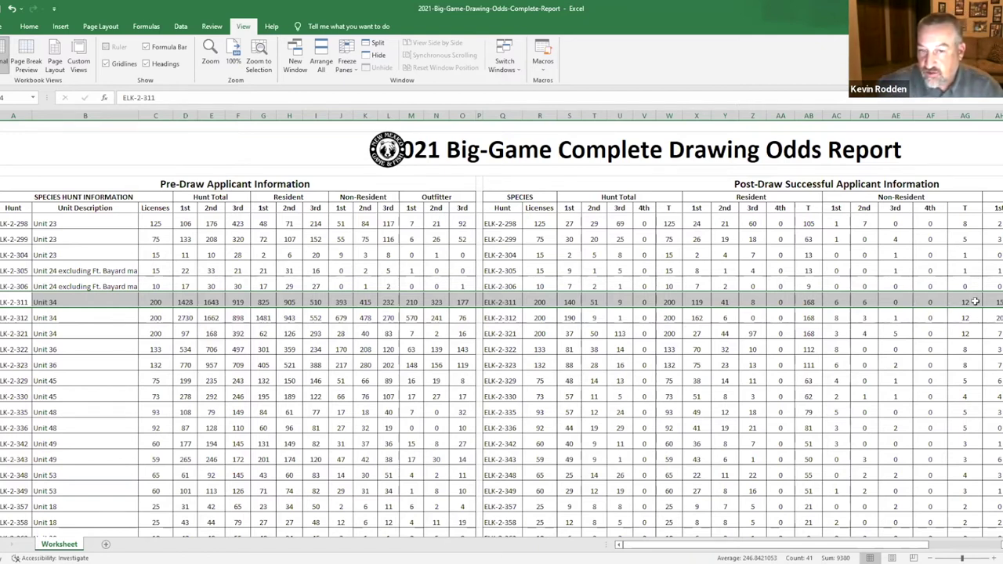
drag(879, 549, 905, 549)
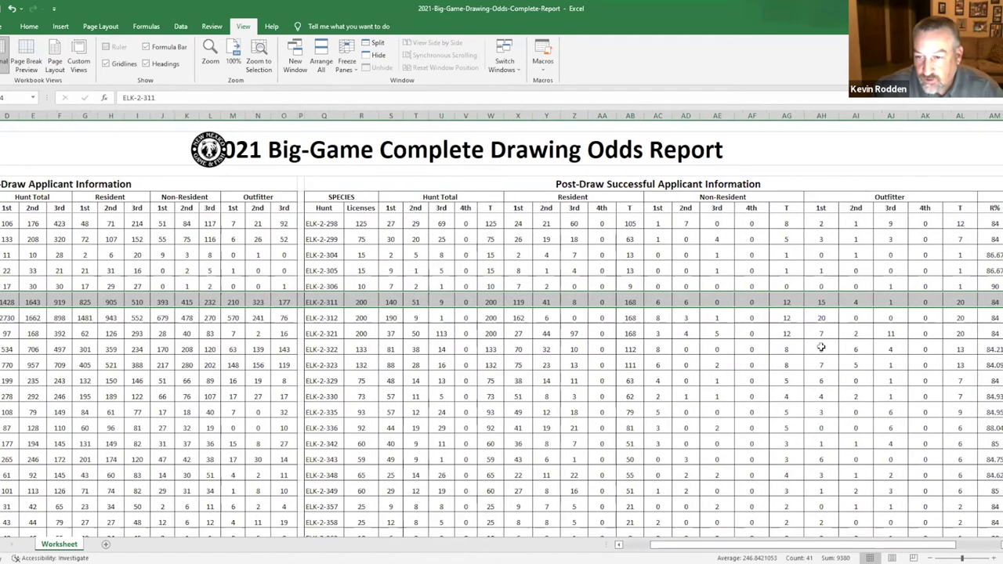
click(790, 300)
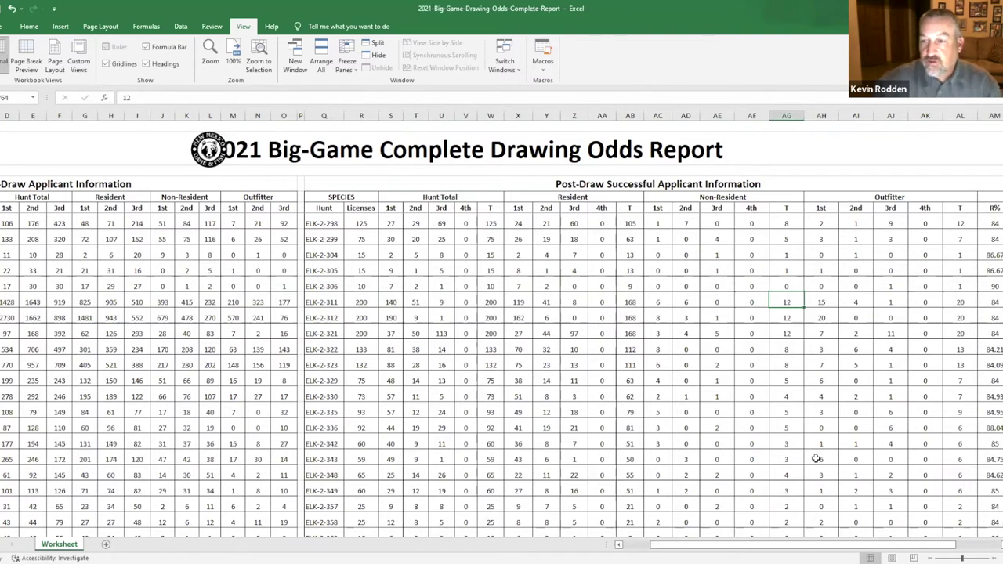
drag(823, 548, 745, 549)
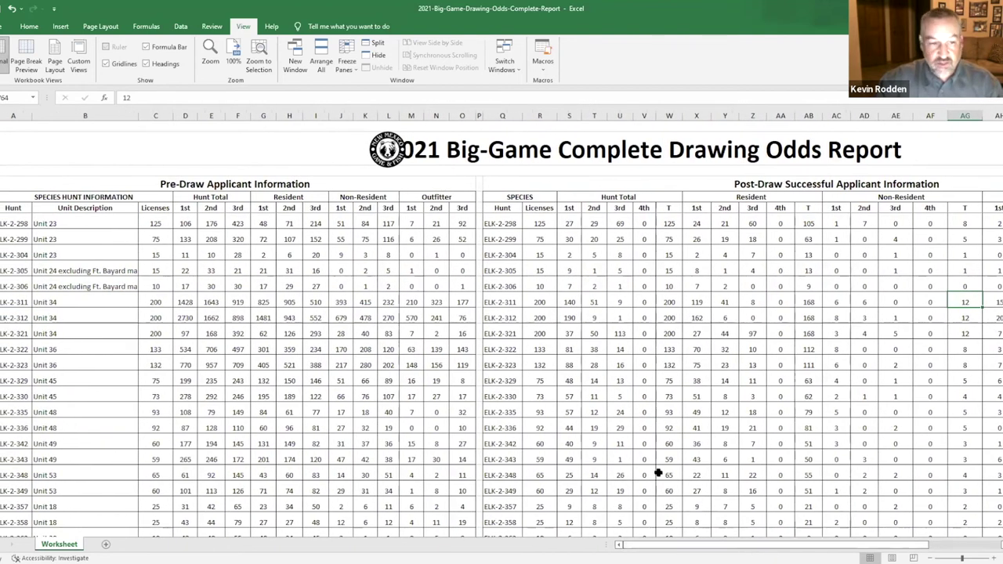
click(341, 302)
drag(374, 299, 387, 300)
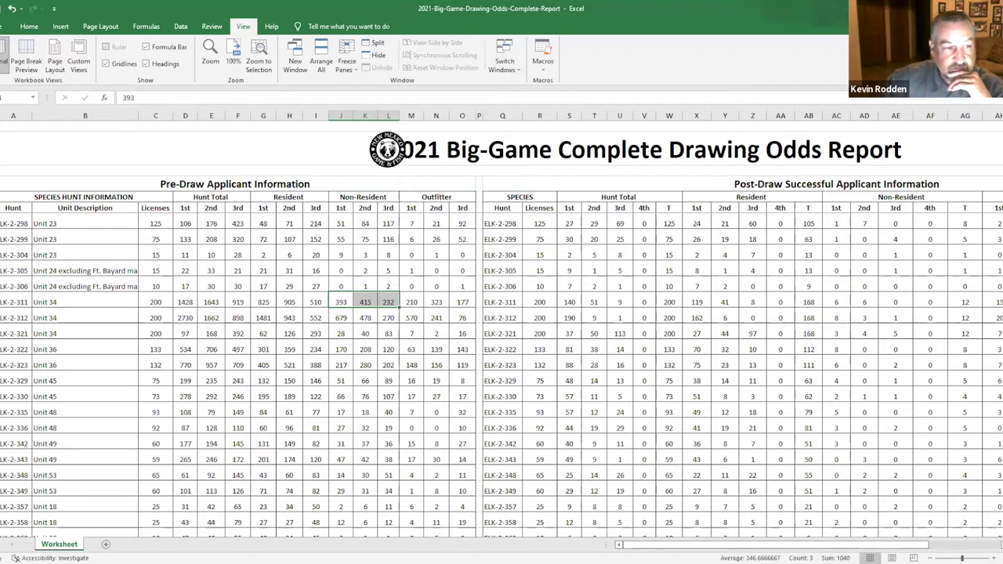
- Fill the ELK-2-311 non-resident pre-draw choice cells and non-resident post-draw cells, including the total, with yellow
drag(8, 302, 689, 304)
drag(339, 302, 379, 302)
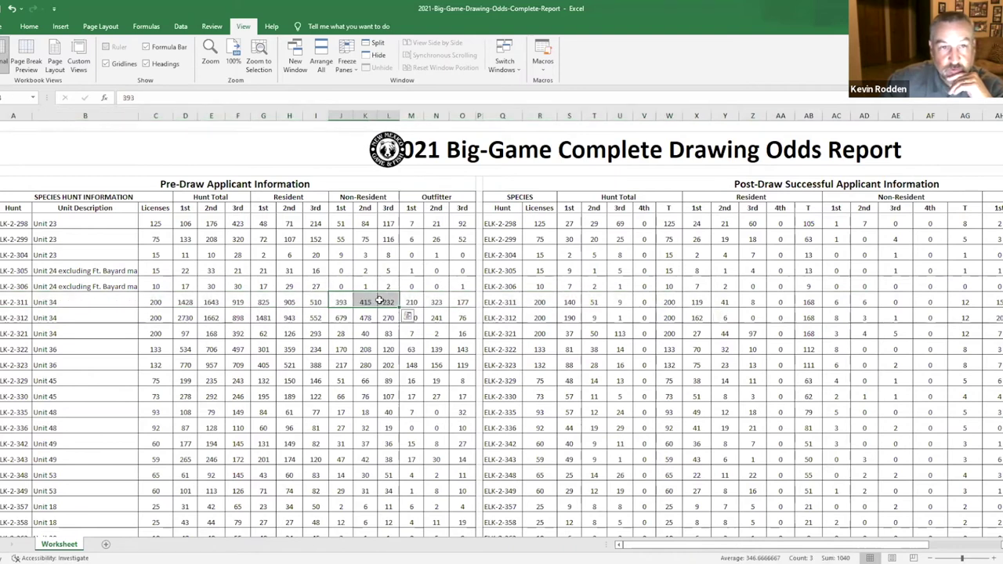
click(29, 26)
click(157, 64)
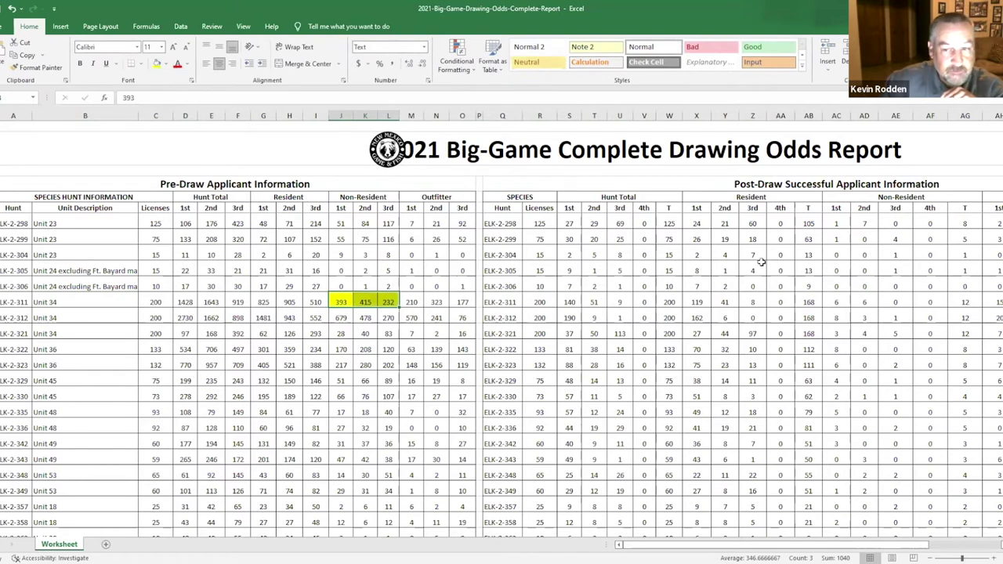
drag(840, 301, 954, 302)
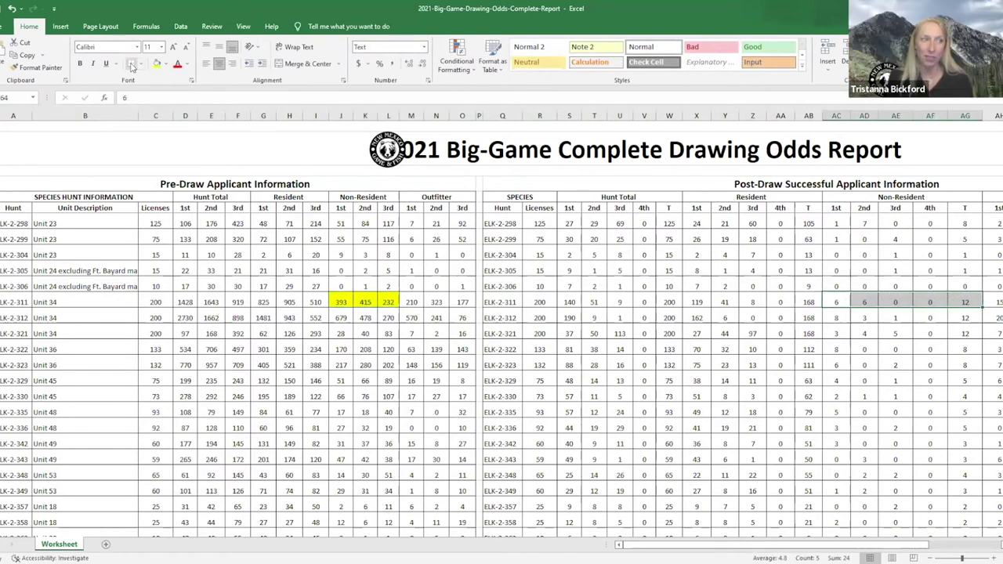
click(157, 63)
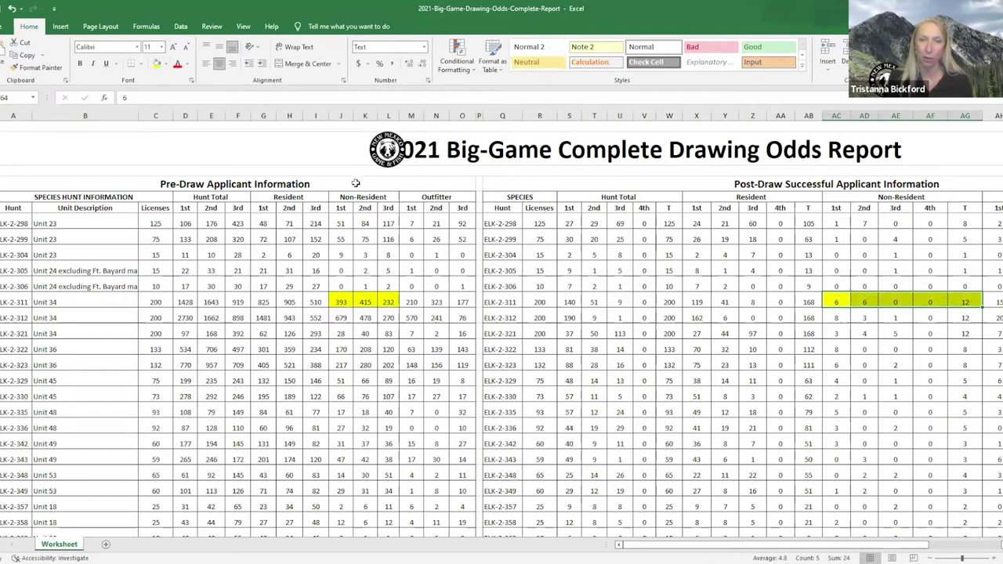
- Go through the ELK-2-311 non-resident pre-draw cells one at a time, from first to third choice
click(366, 271)
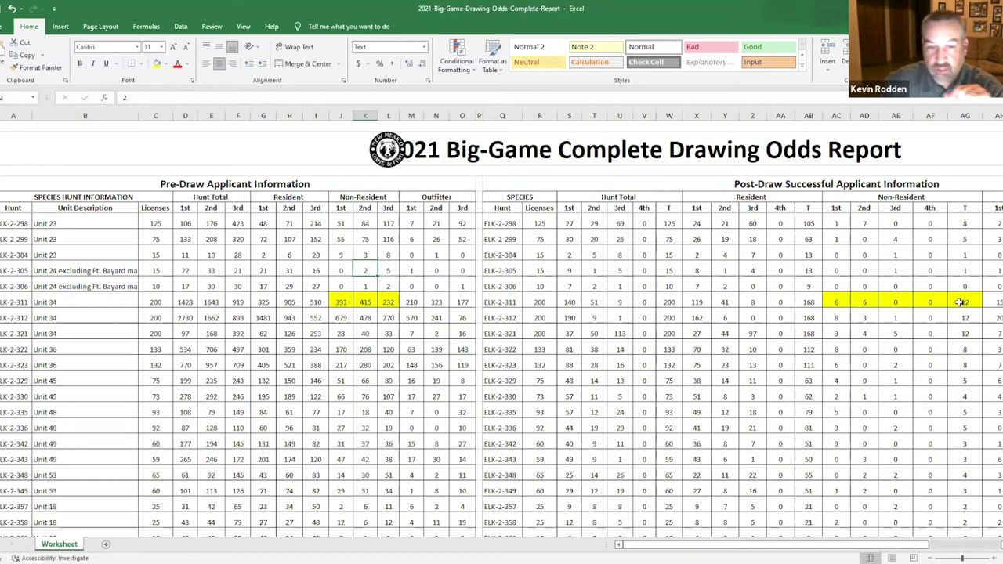
click(343, 302)
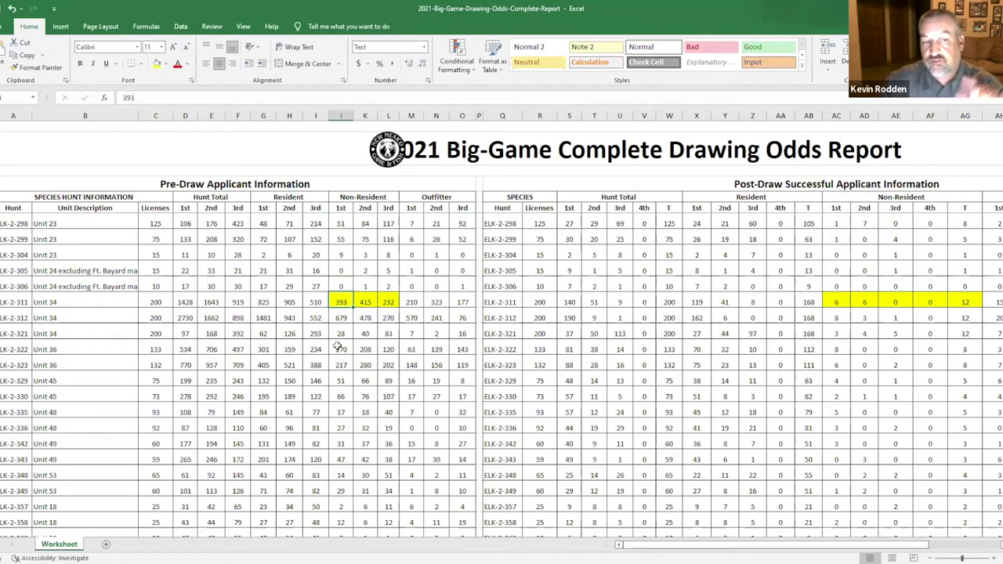
click(365, 302)
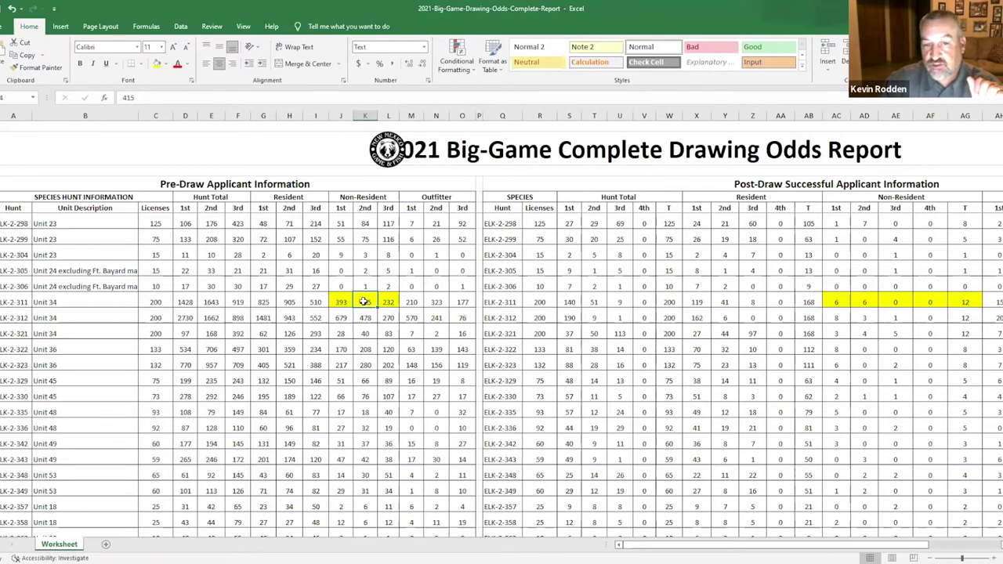
click(387, 302)
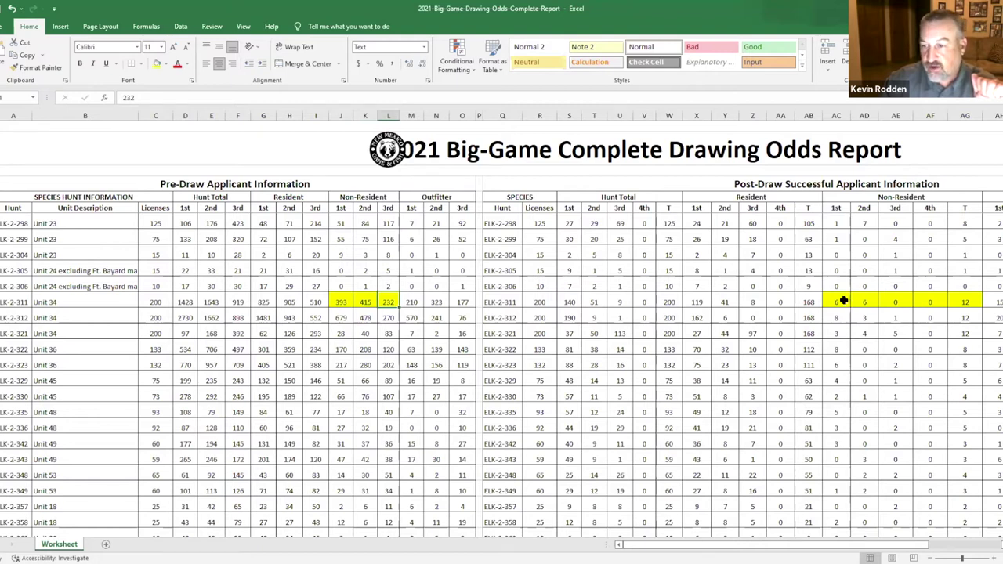
- Review the ELK-2-311 non-resident post-draw cells for first, second and third choice in turn
drag(870, 546, 915, 546)
click(601, 301)
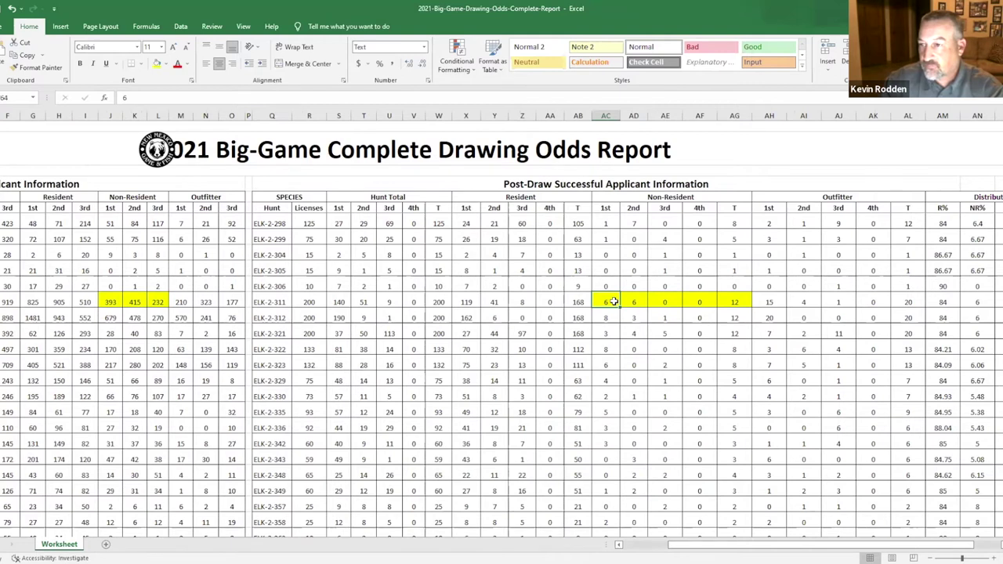
click(631, 299)
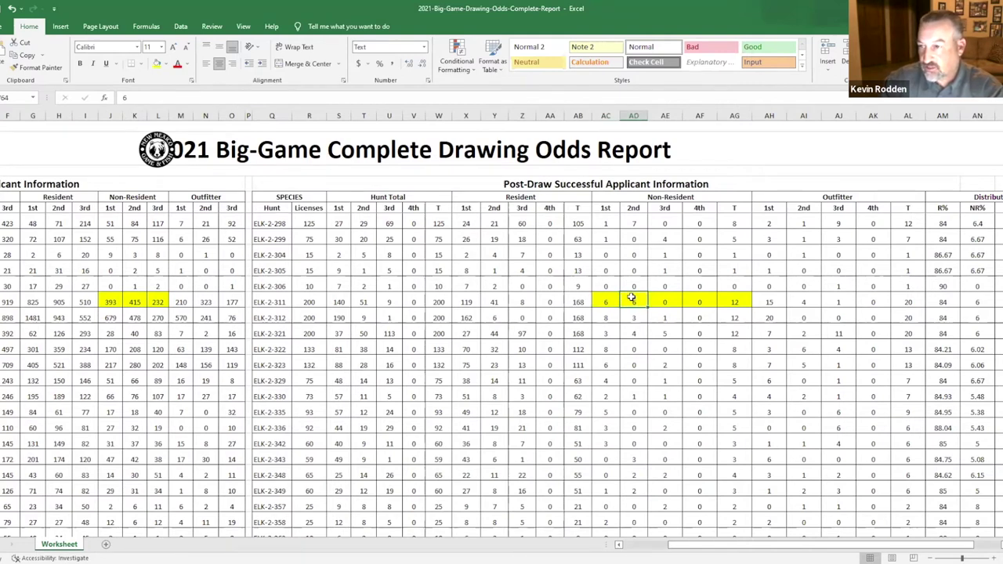
click(665, 299)
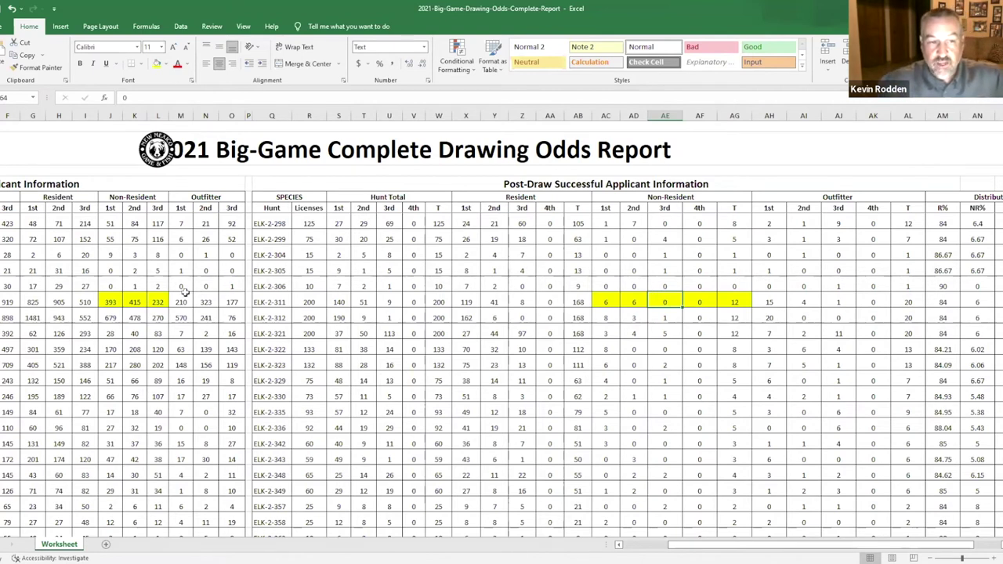
- Compare the ELK-2-311 non-resident third-choice cells before and after the draw, ending with all three pre-draw choice cells selected
click(156, 302)
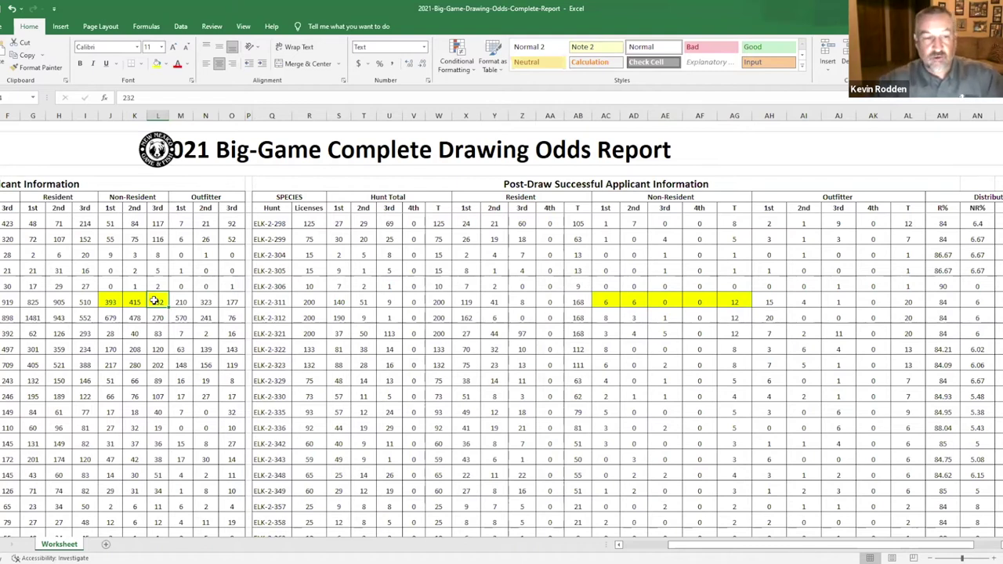
click(678, 303)
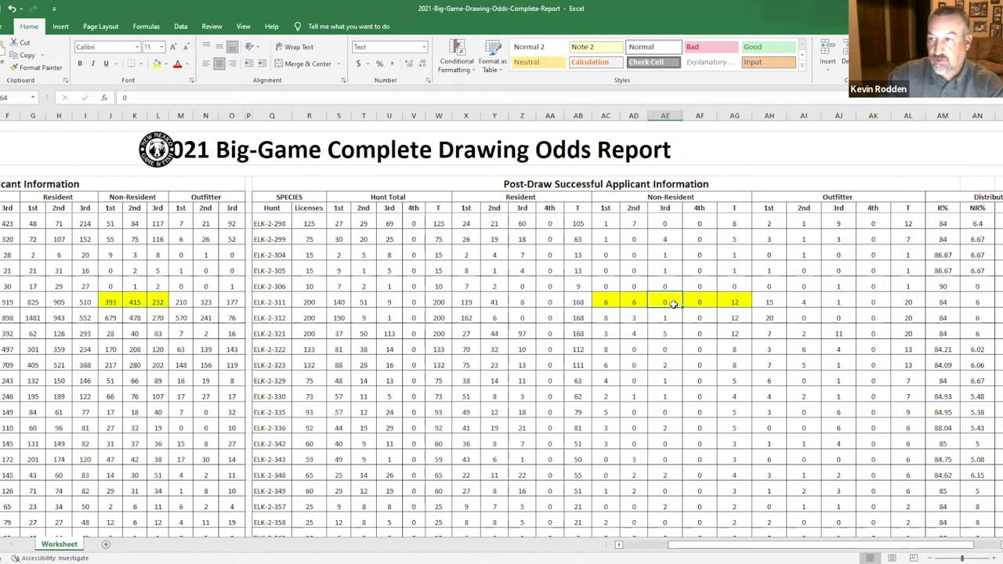
click(134, 300)
drag(114, 300, 149, 301)
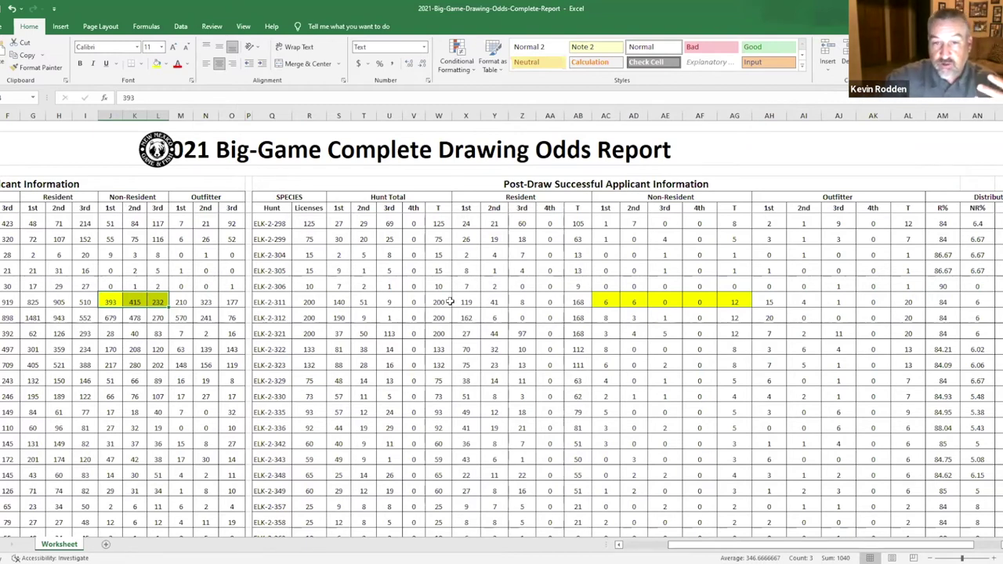
- Fill the ELK-2-311 resident pre-draw choice cells and the resident post-draw 3rd, 4th and total cells with light green
drag(466, 302, 522, 302)
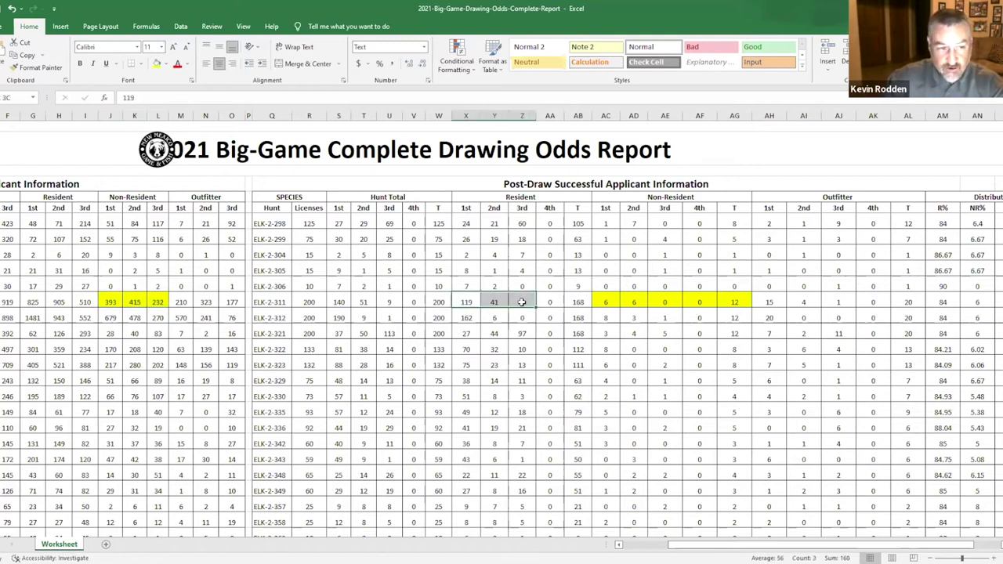
drag(33, 302, 86, 302)
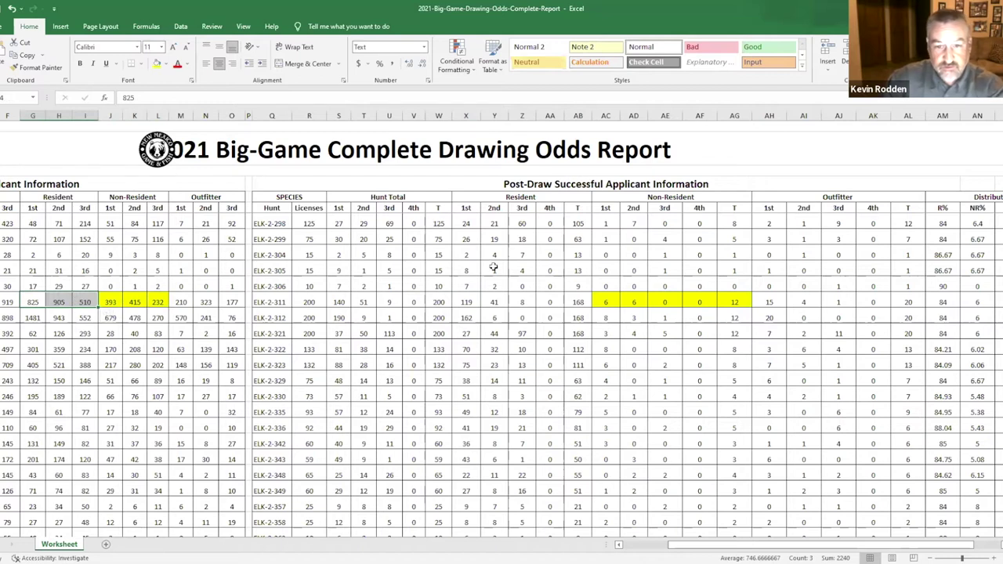
drag(524, 301, 573, 302)
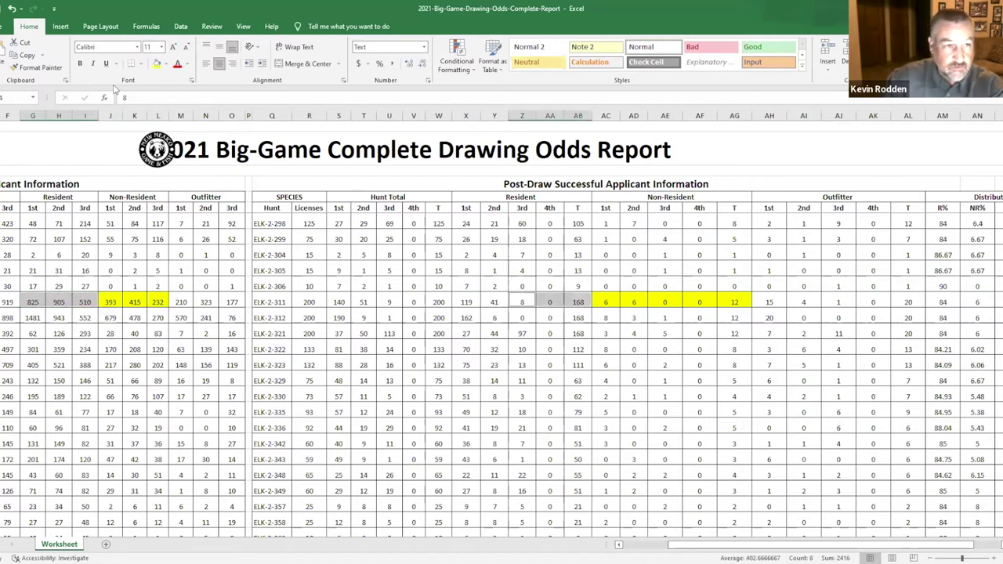
click(164, 63)
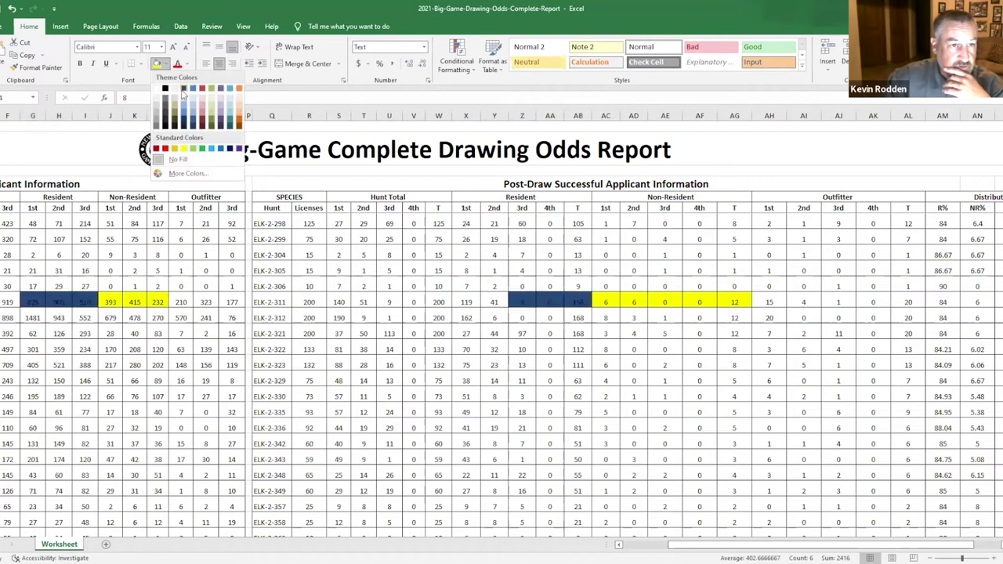
click(183, 89)
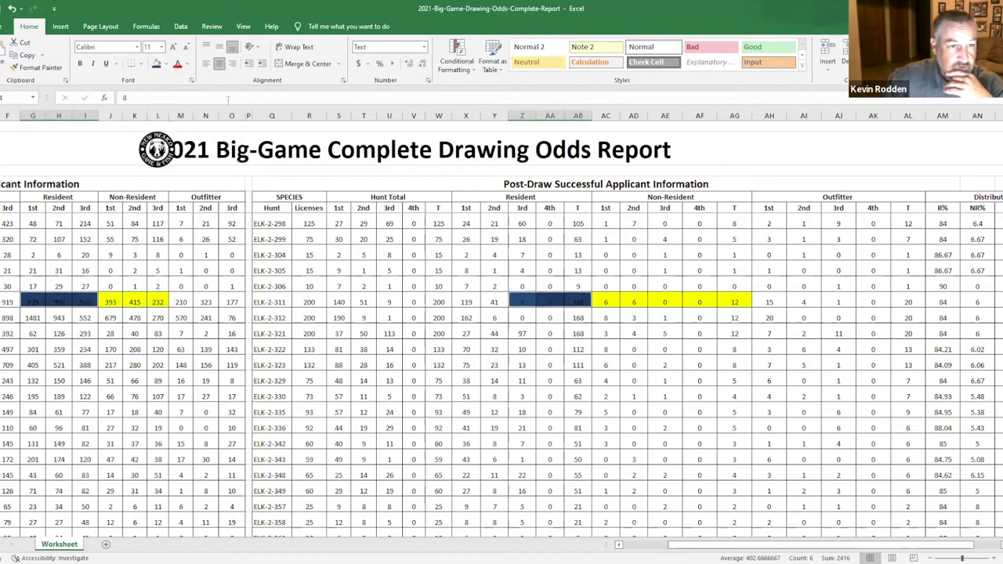
click(166, 64)
click(195, 147)
click(417, 335)
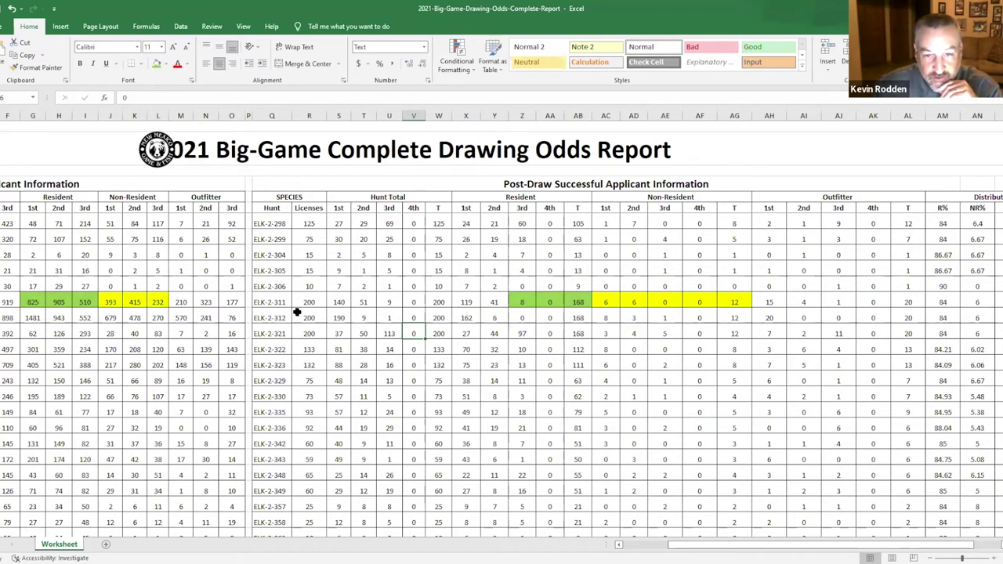
- Extend the light green fill to the ELK-2-311 resident post-draw 1st and 2nd choice cells
drag(470, 301, 517, 300)
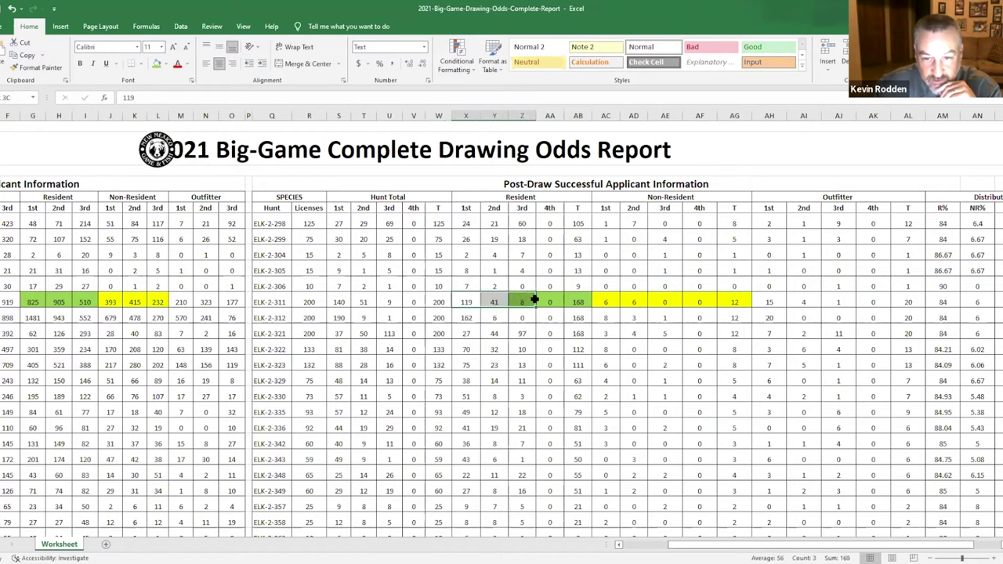
click(157, 65)
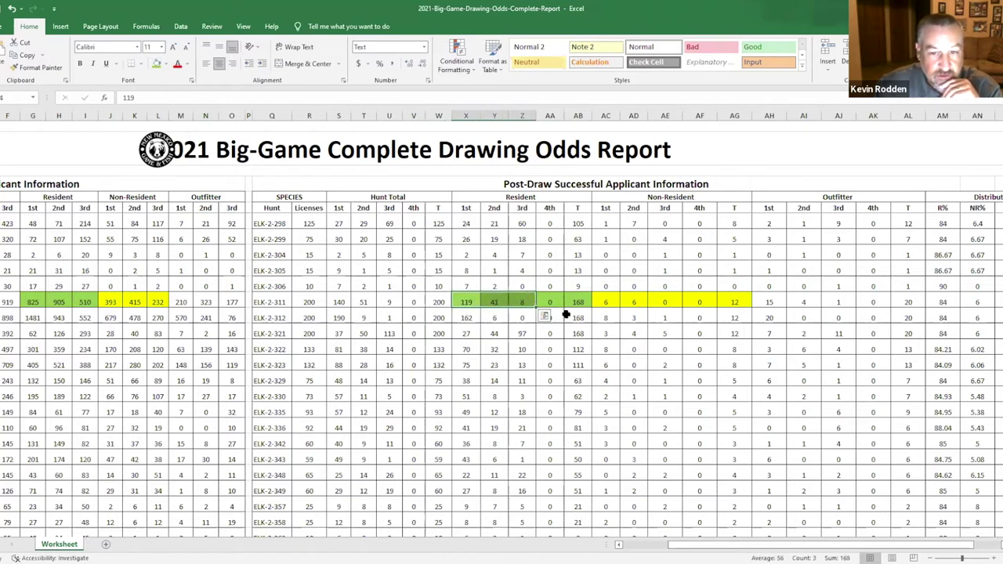
click(568, 321)
- Compare the ELK-2-311 resident pre-draw choice cells with the resident post-draw choice cells and total
click(467, 301)
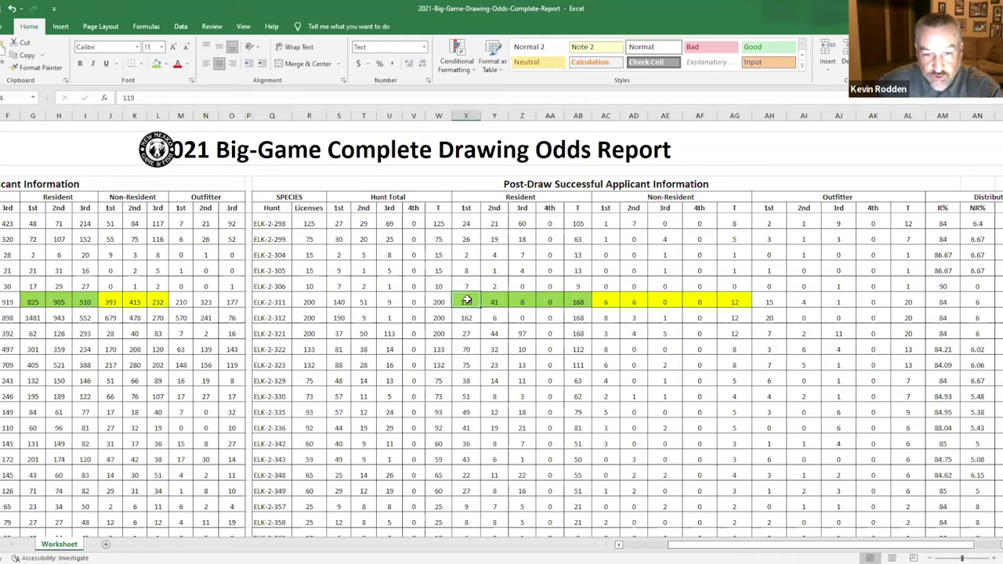
click(32, 302)
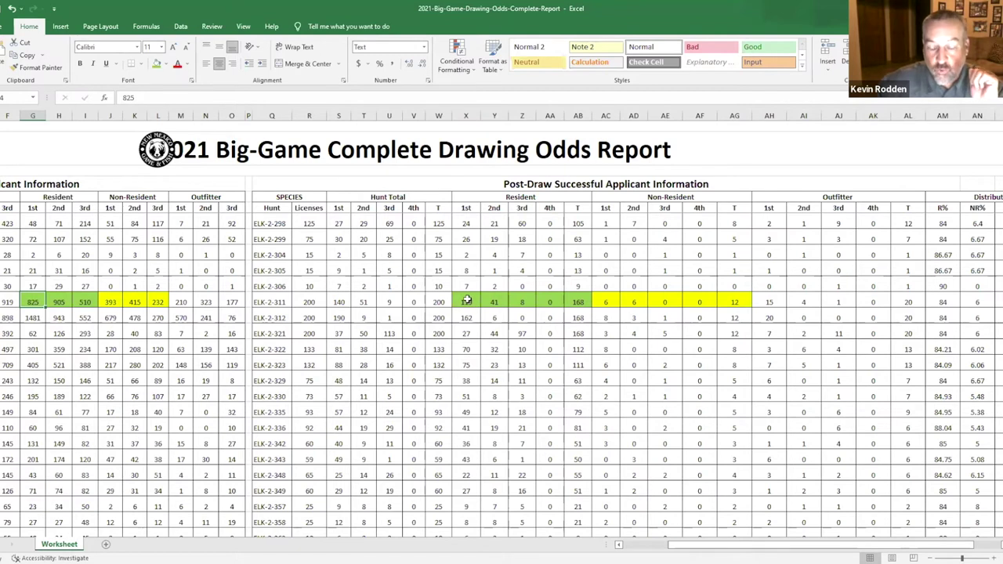
drag(36, 302, 75, 302)
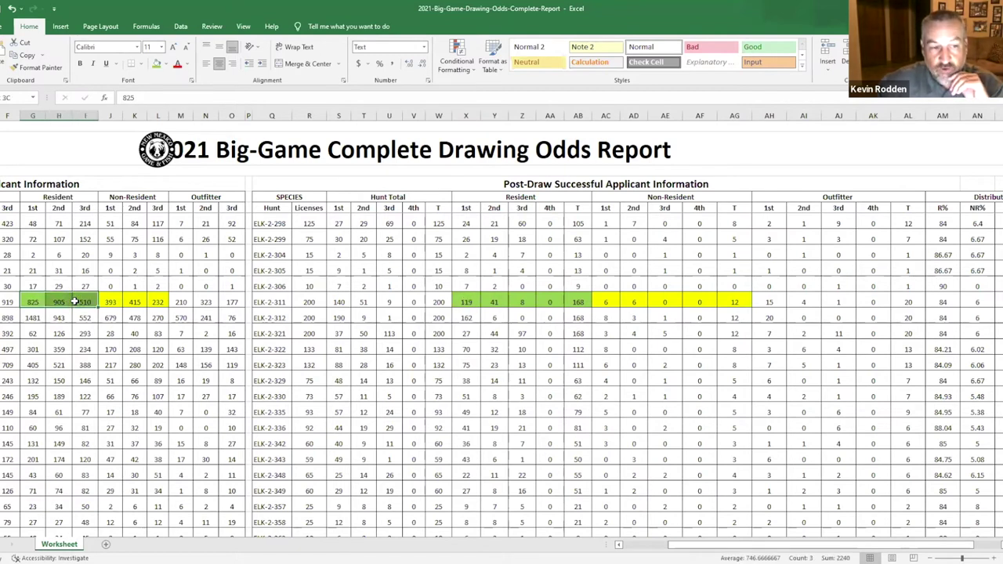
drag(466, 302, 516, 301)
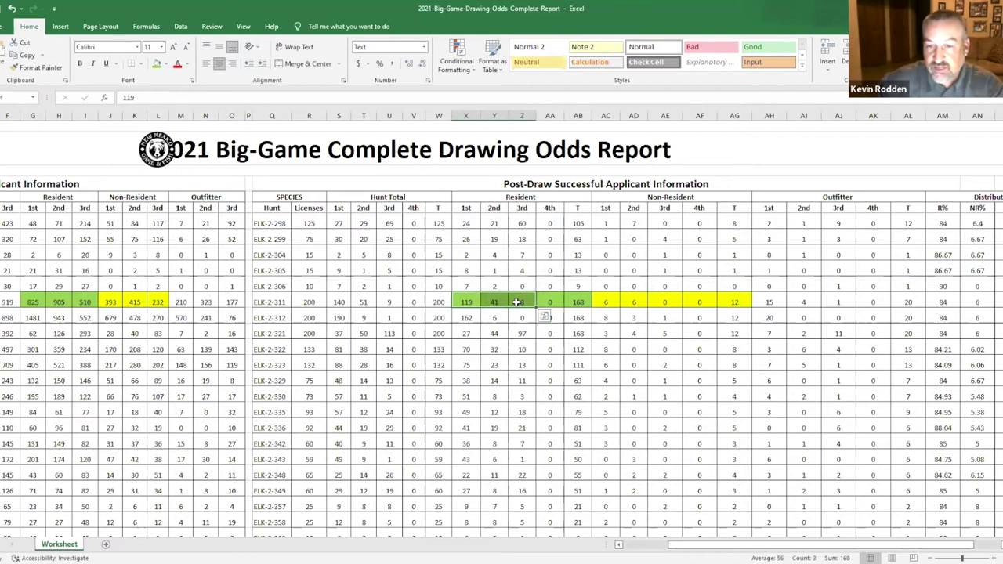
click(578, 301)
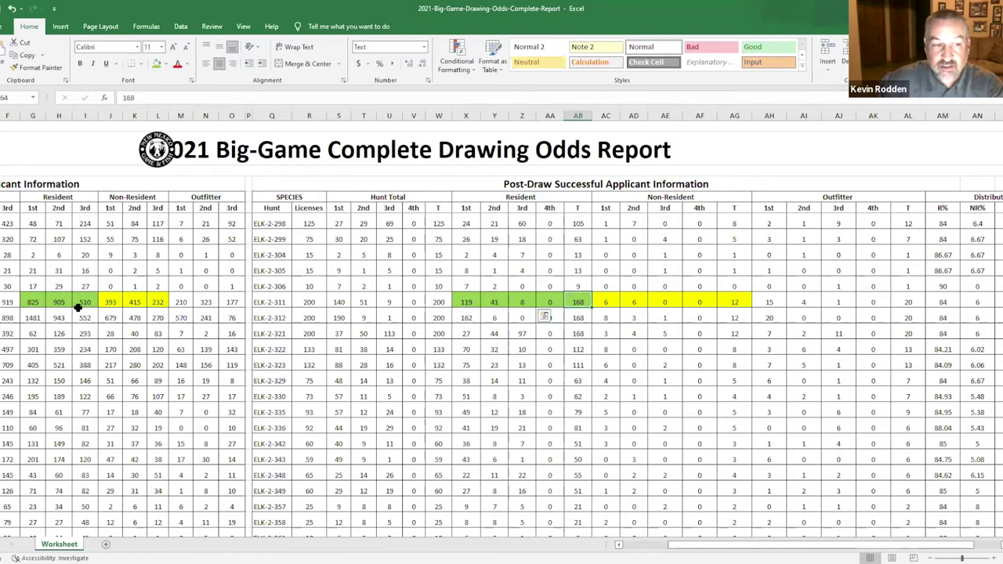
- Review the ELK-2-311 resident second and third choice applicants, then check the resident post-draw total against all three pre-draw cells
drag(35, 302, 79, 301)
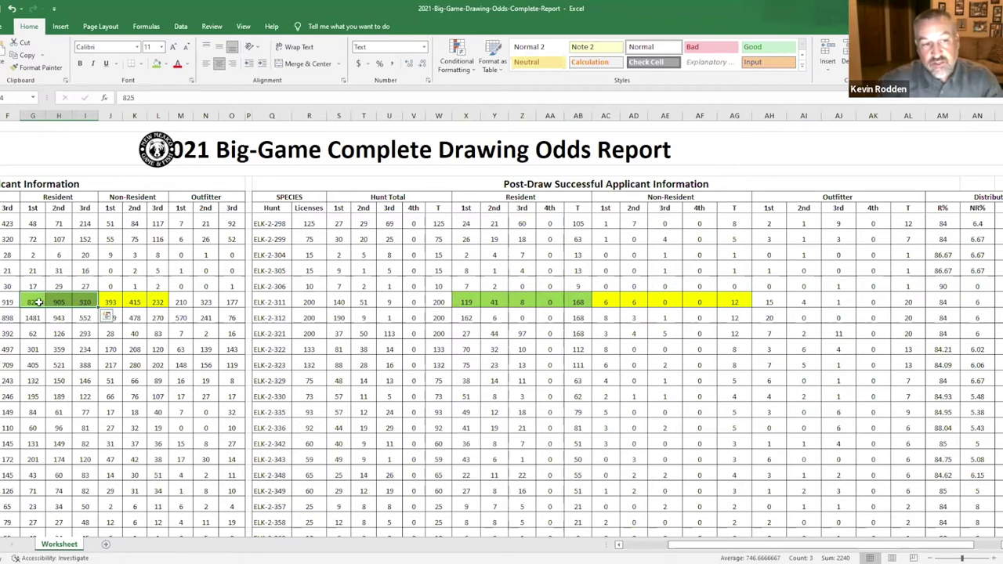
click(61, 301)
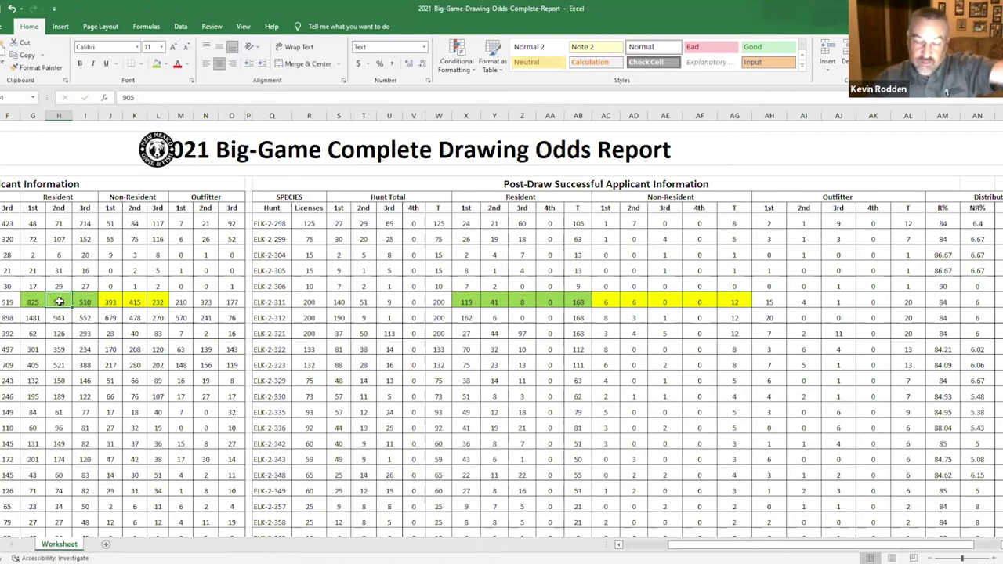
click(86, 302)
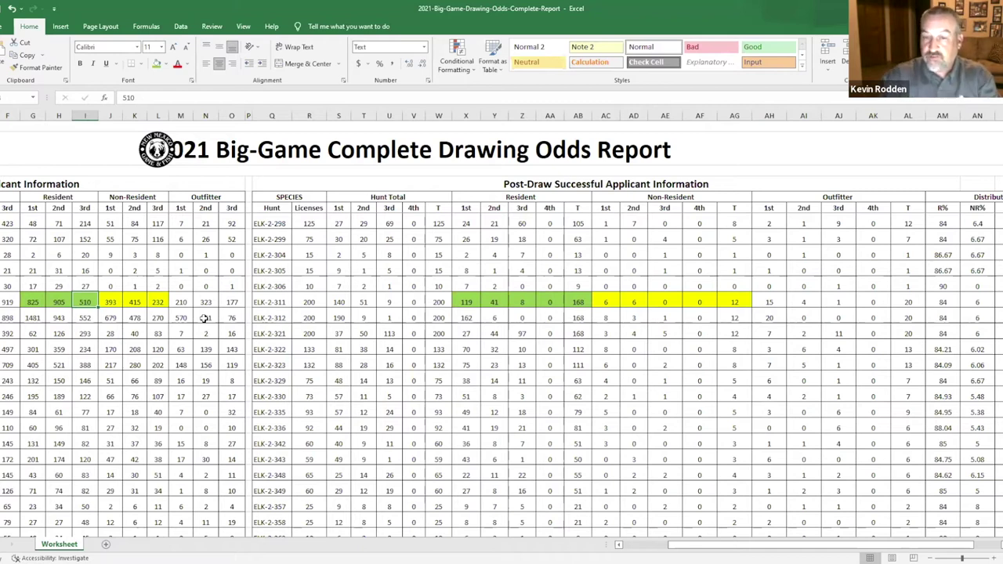
click(580, 301)
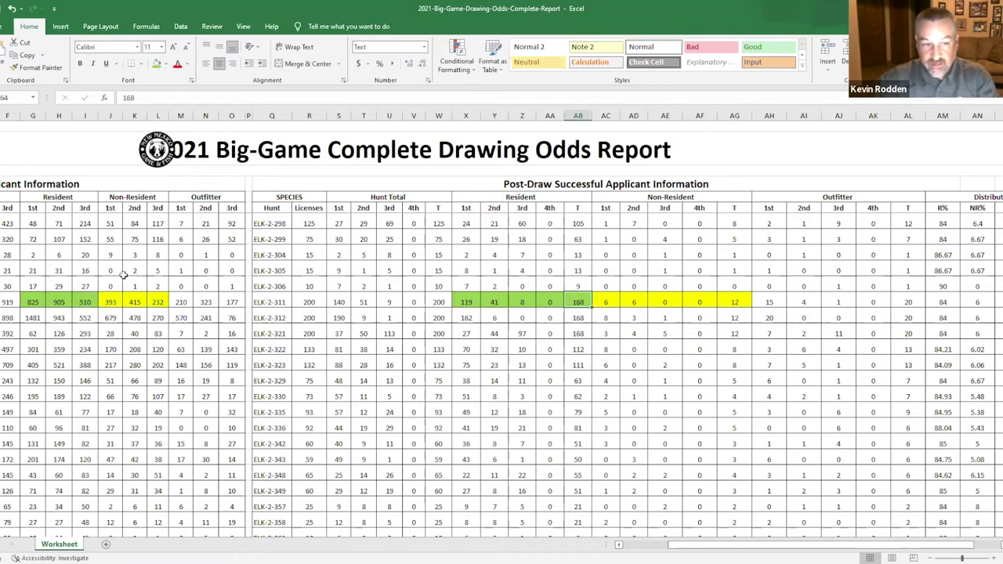
drag(33, 301, 87, 302)
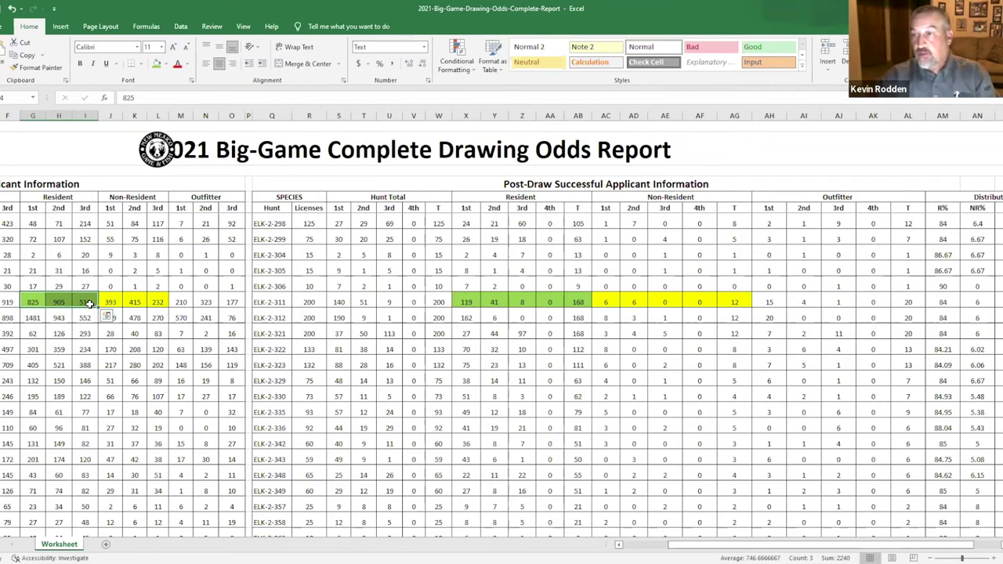
- Find the yellow deer hunt row DER-2-281 for Unit 29 and select its resident post-draw 4th choice cell
scroll(798, 517, down, 3)
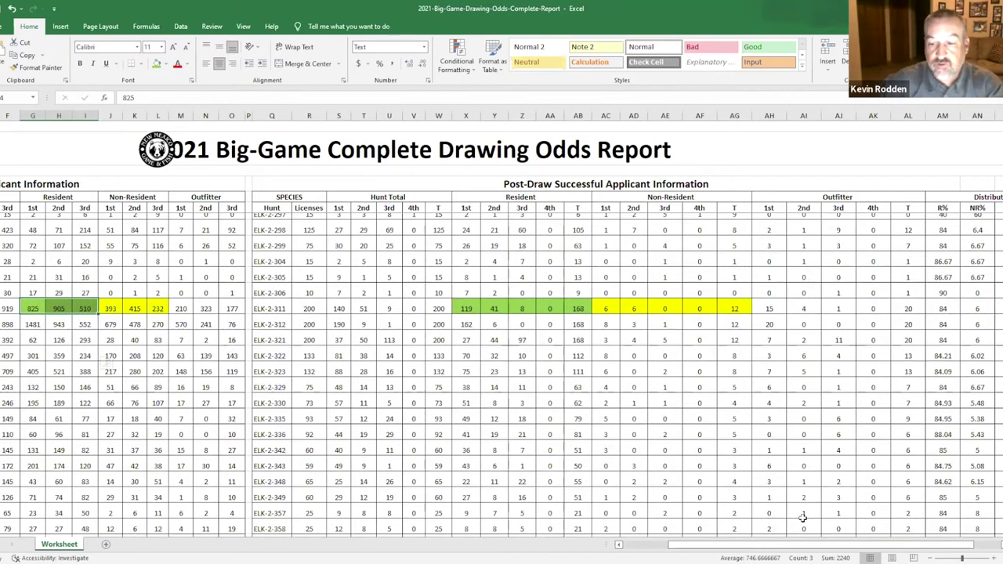
scroll(811, 549, up, 7)
scroll(578, 402, left, 3)
click(270, 288)
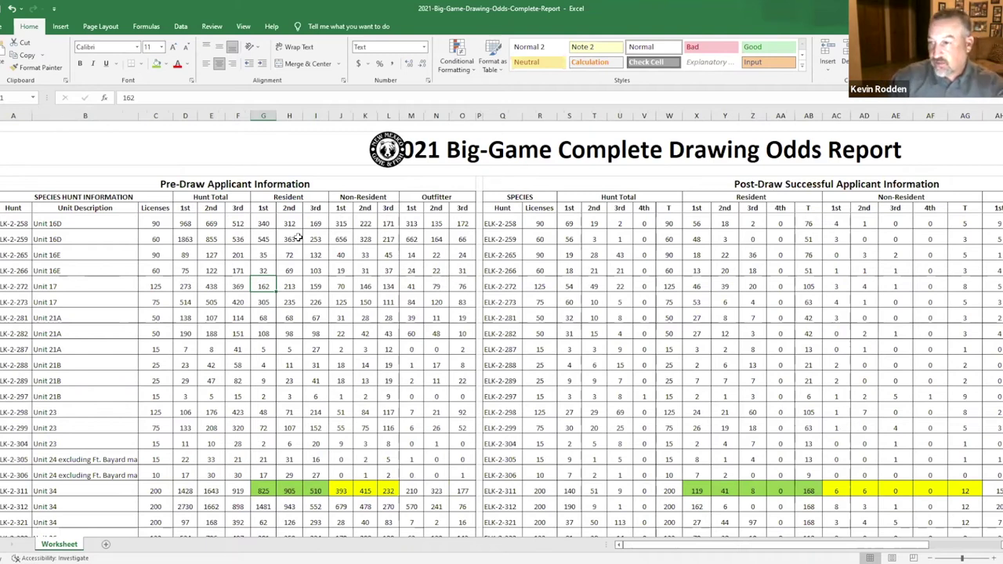
click(287, 319)
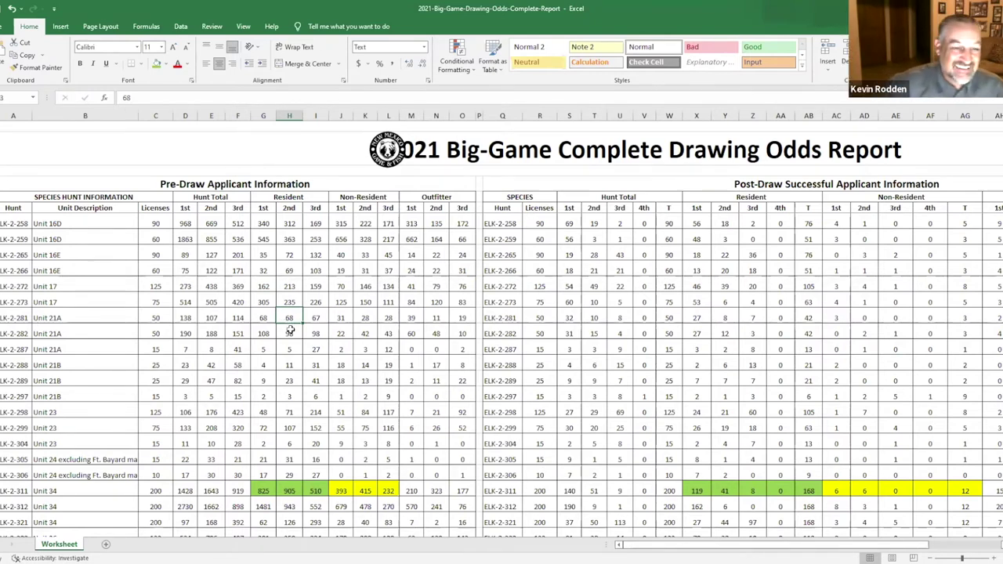
scroll(288, 321, up, 3)
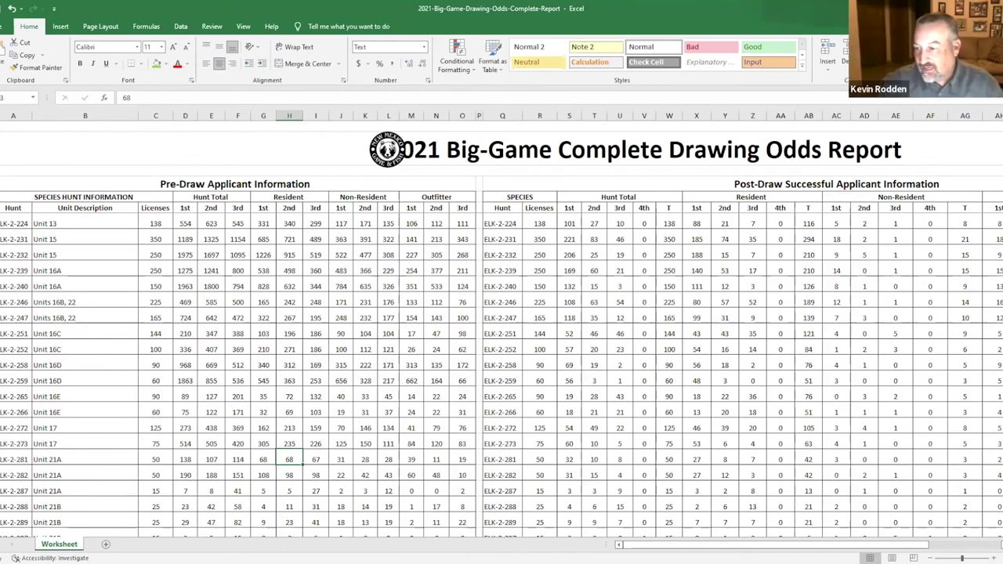
scroll(502, 368, up, 10)
scroll(502, 376, up, 20)
scroll(546, 380, up, 15)
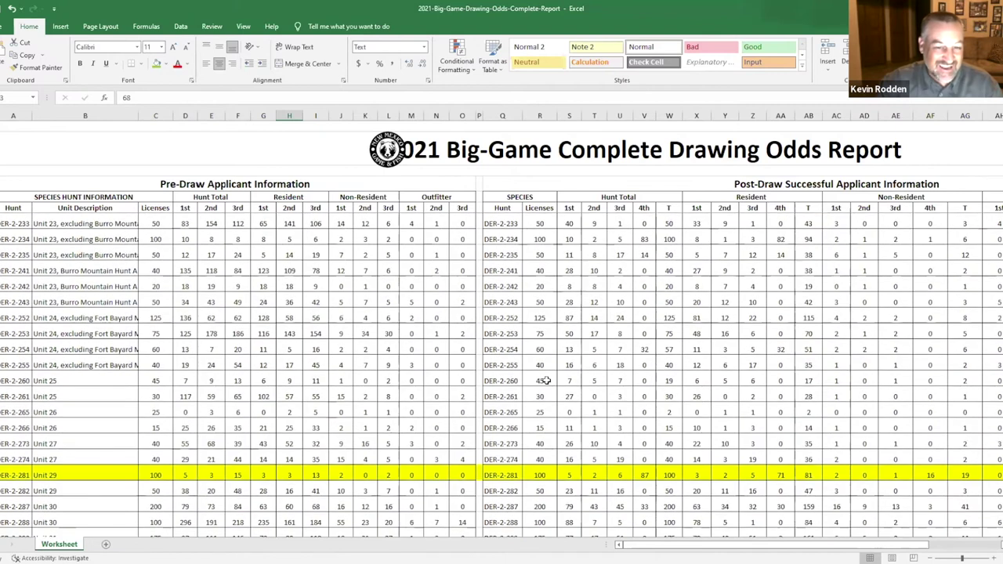
scroll(546, 380, down, 2)
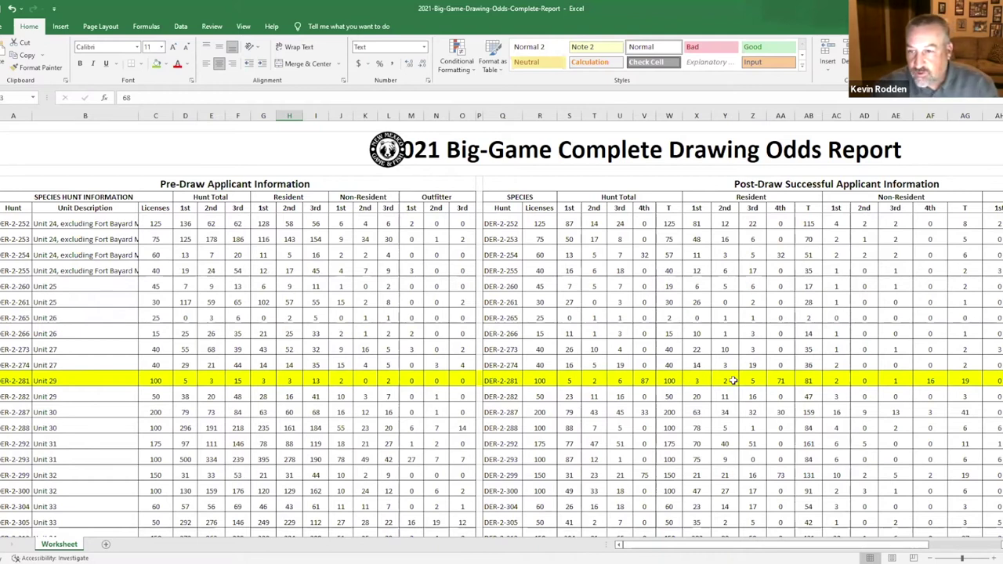
click(785, 379)
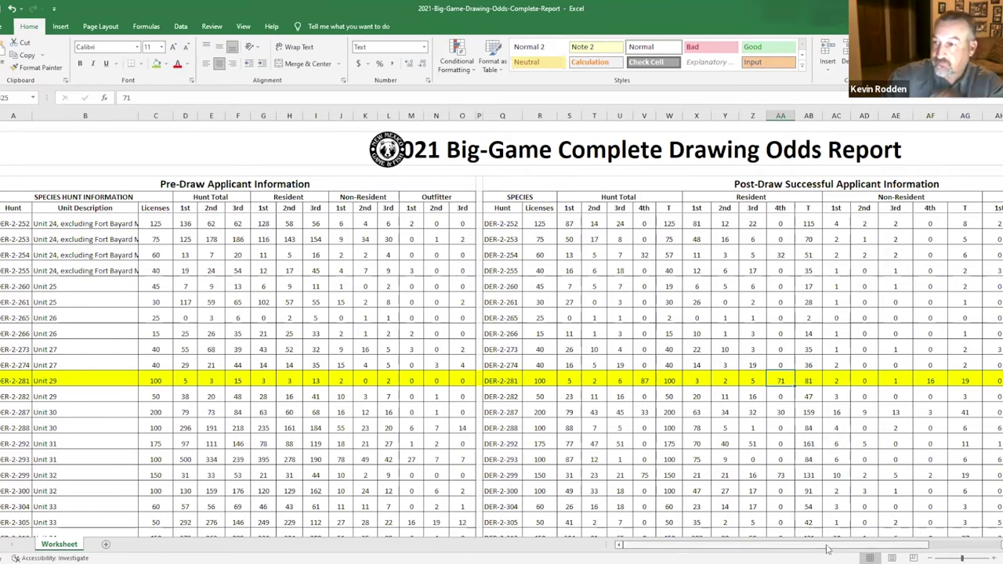
- Go to the DER-1 deer hunts for Units 47 to 50 and compare the pre-draw first-choice hunt totals of DER-1-365 and DER-1-374
scroll(827, 548, up, 15)
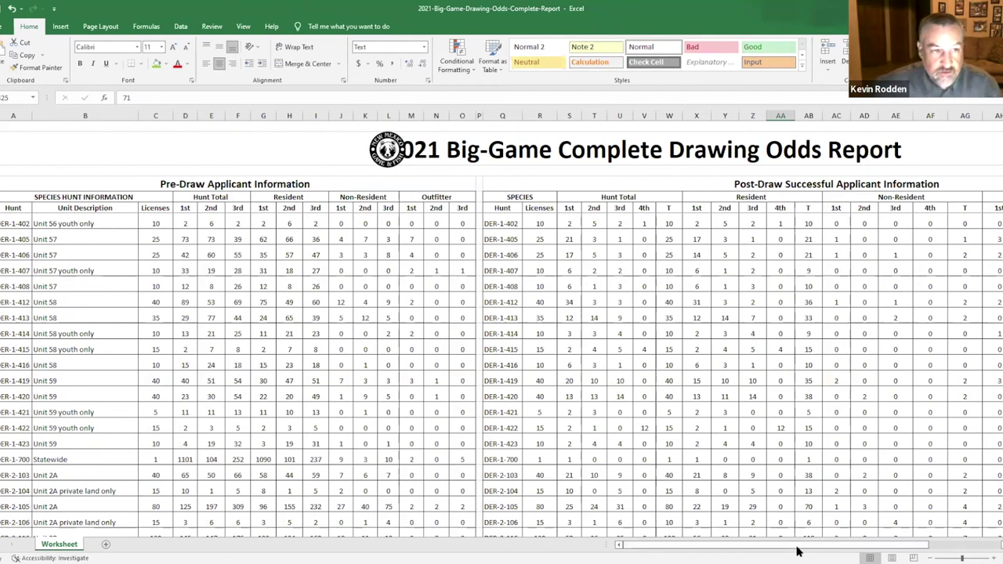
scroll(341, 425, up, 4)
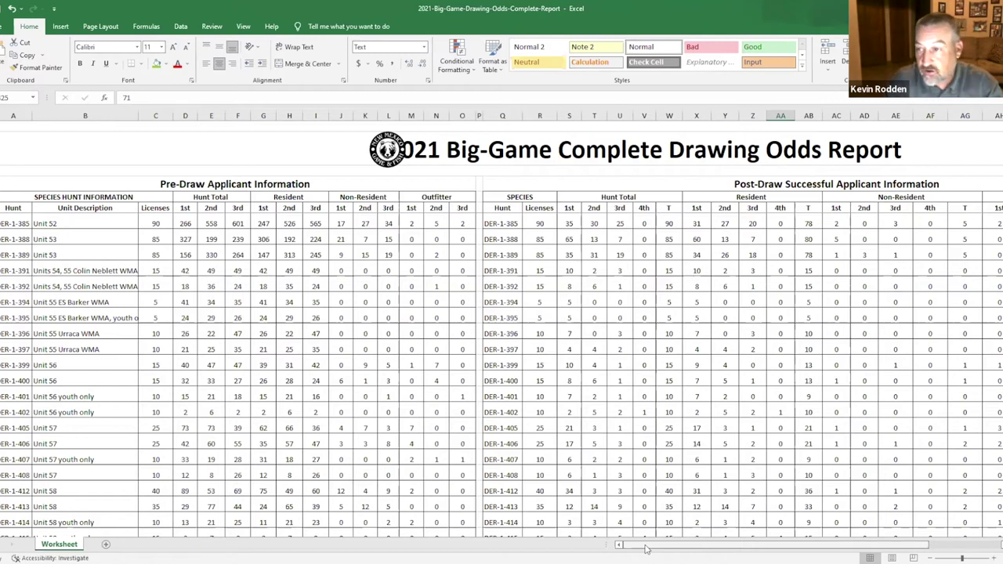
scroll(213, 413, up, 3)
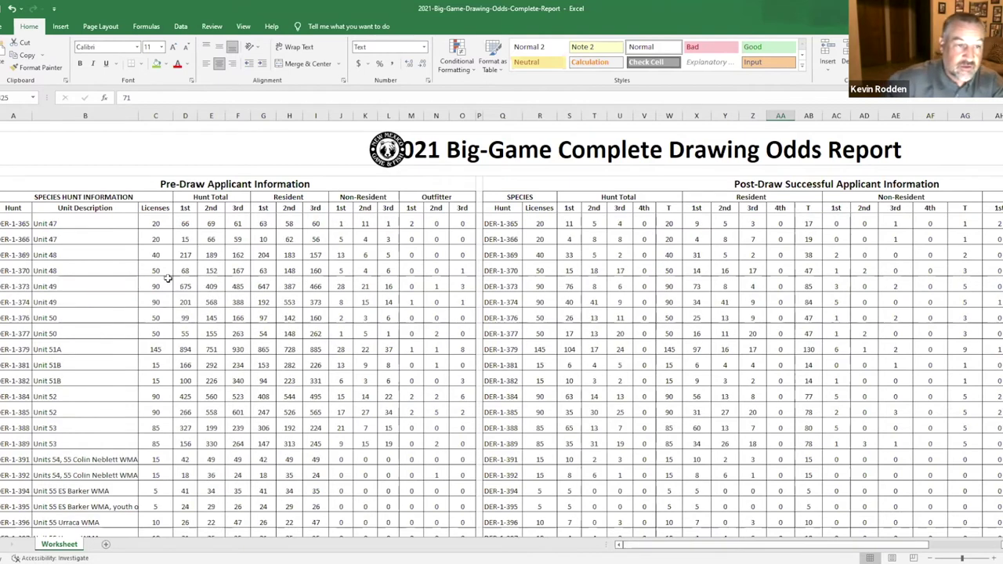
click(185, 224)
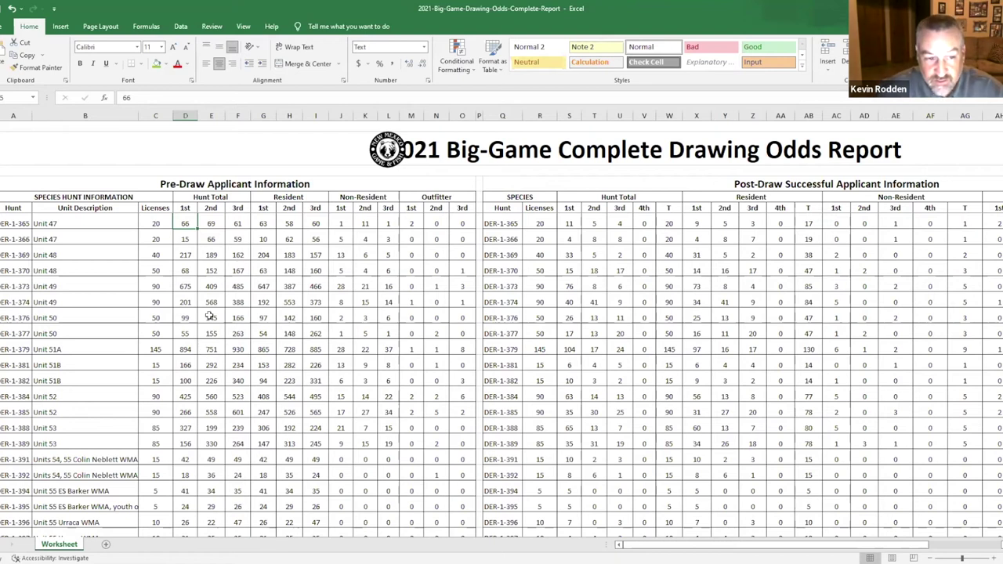
click(186, 301)
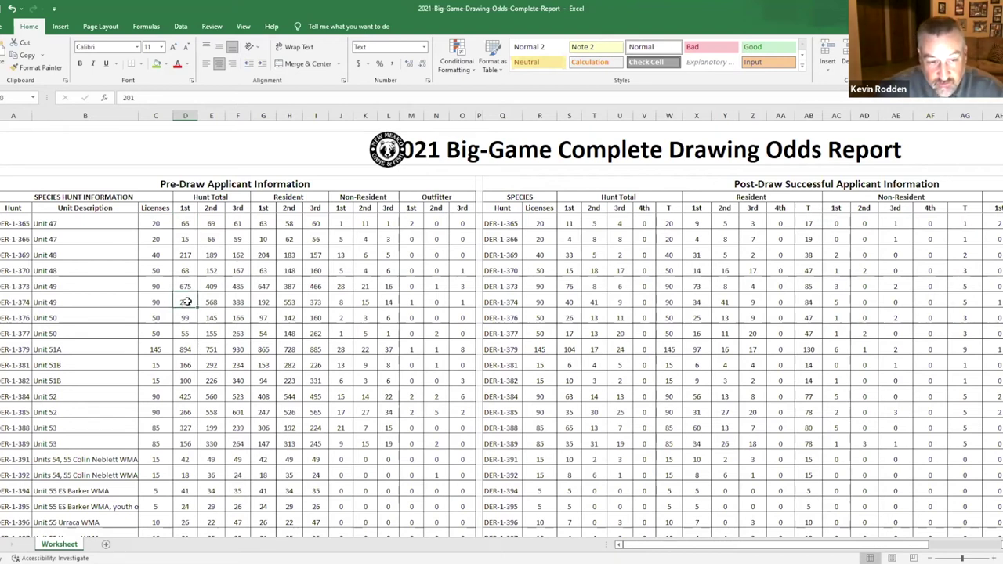
click(188, 224)
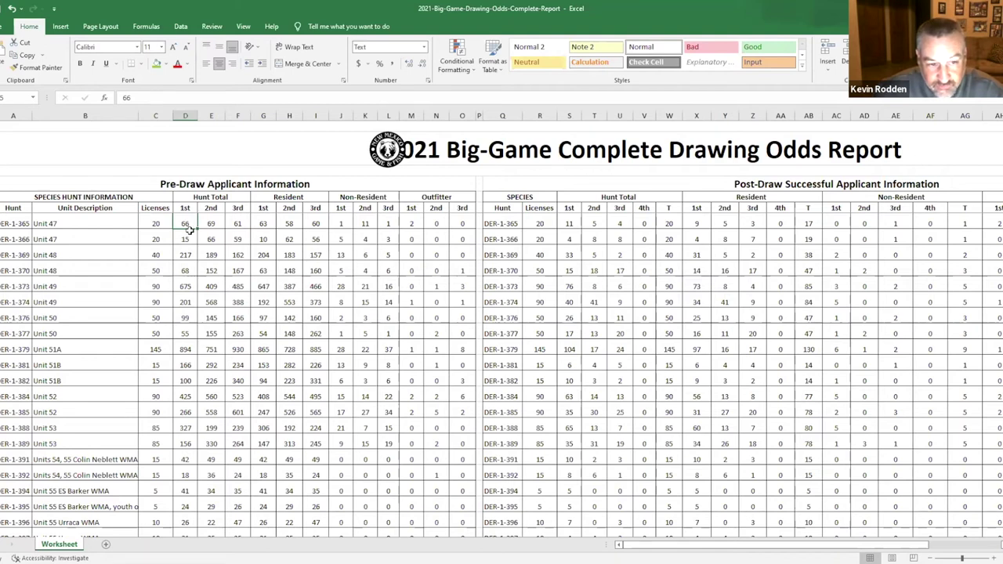
- Search the deer hunts for the statewide hunt DER-1-700 and select its hunt code cell
scroll(189, 229, up, 15)
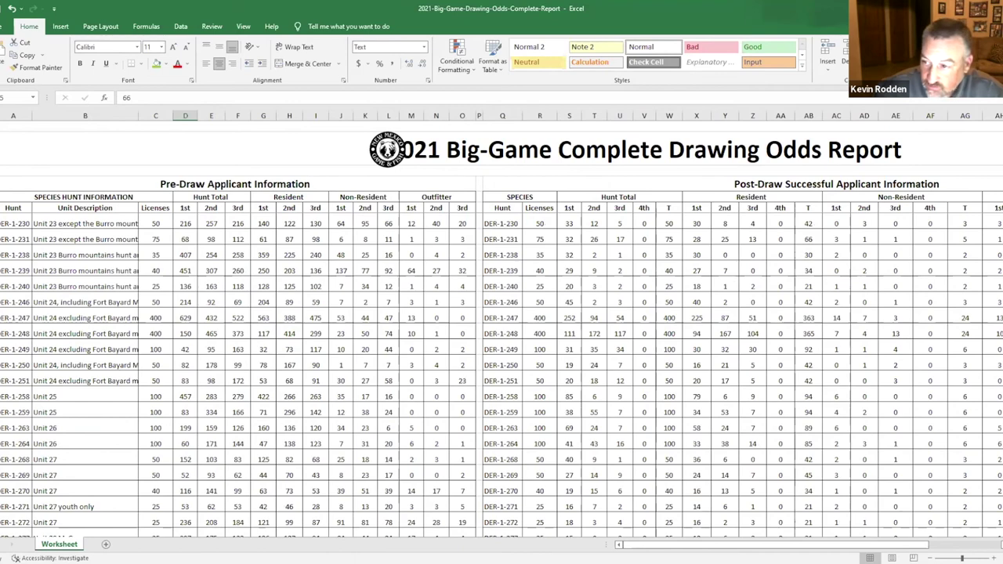
scroll(502, 376, down, 15)
scroll(502, 376, down, 10)
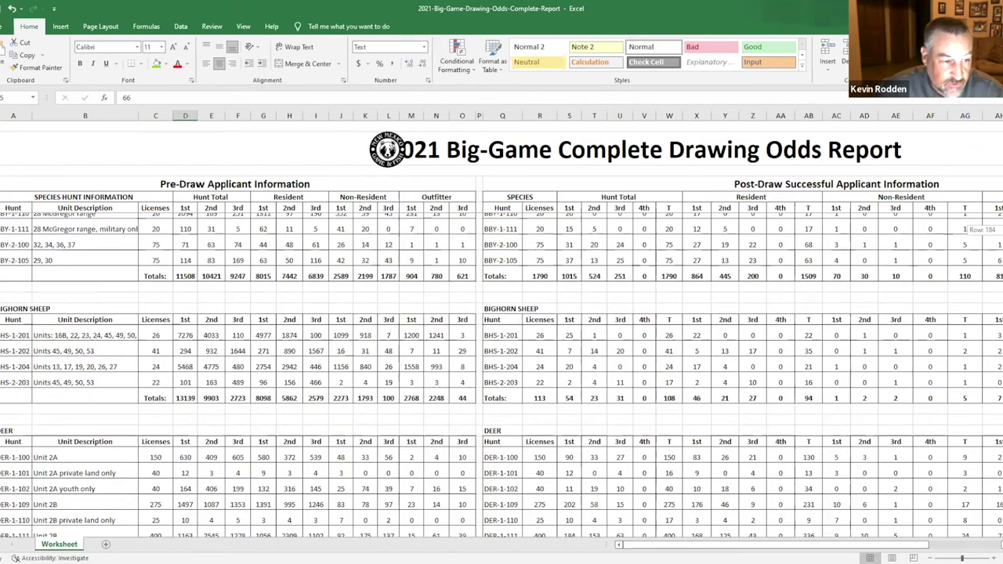
scroll(502, 376, down, 2)
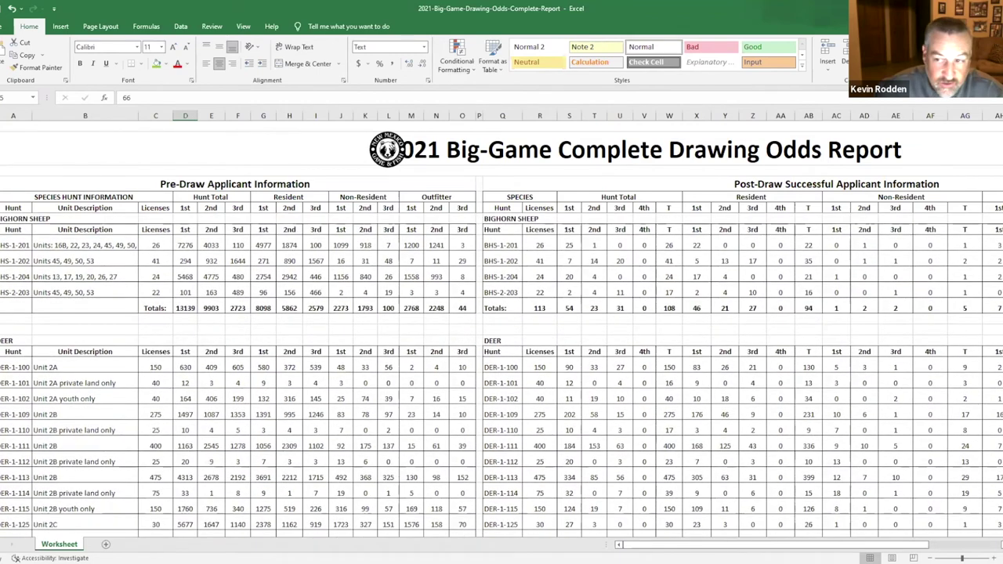
scroll(501, 368, down, 20)
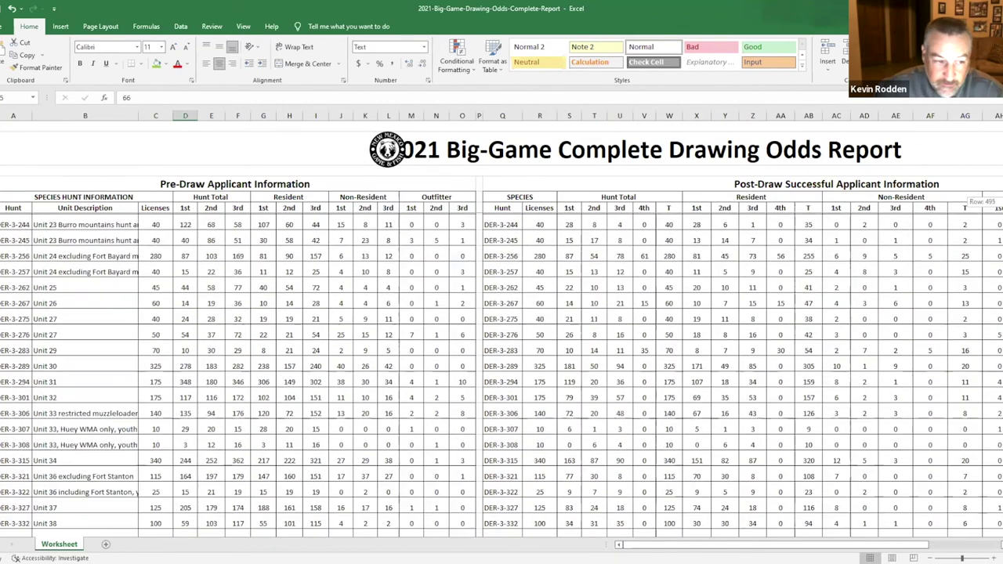
scroll(502, 376, up, 20)
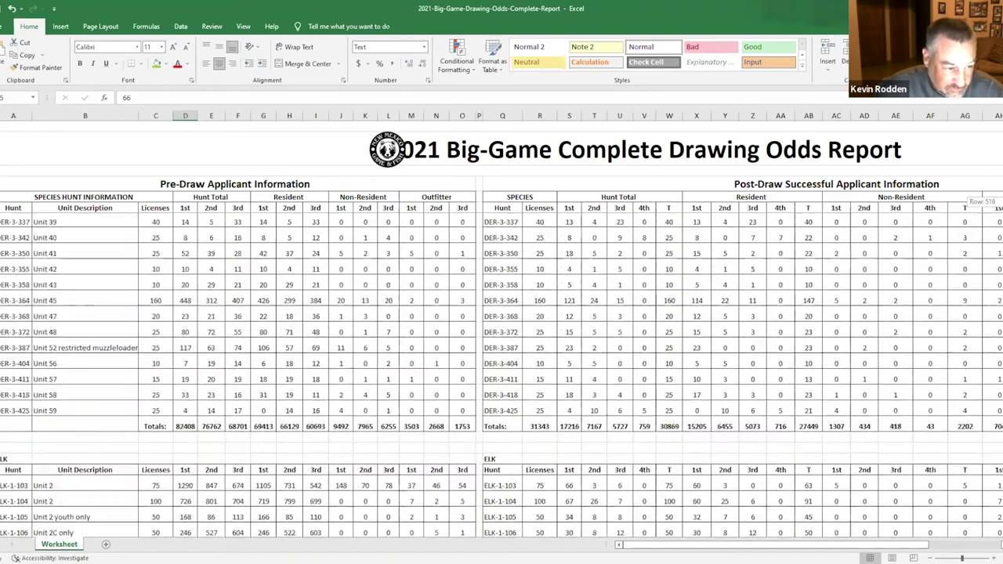
scroll(502, 377, up, 15)
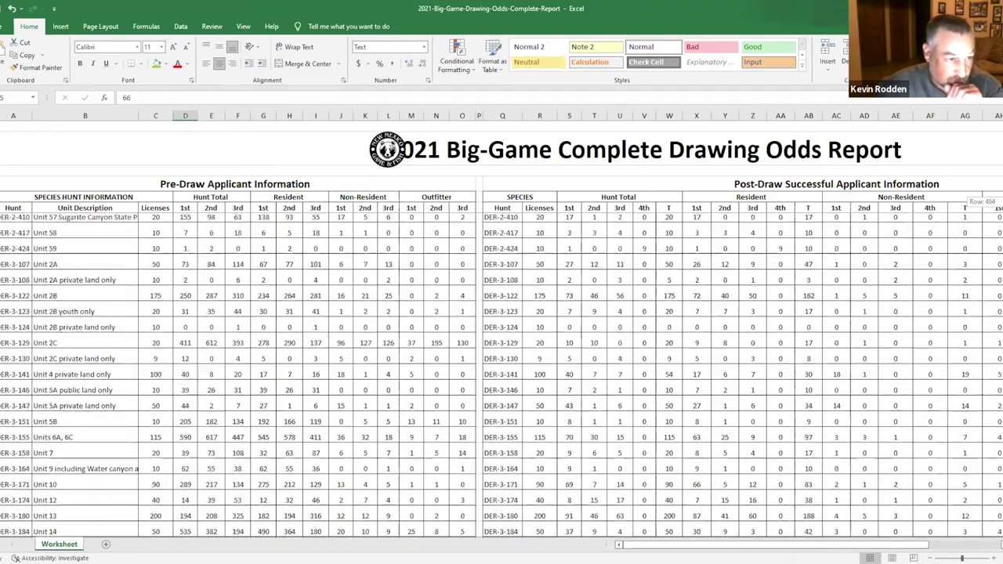
scroll(501, 376, up, 8)
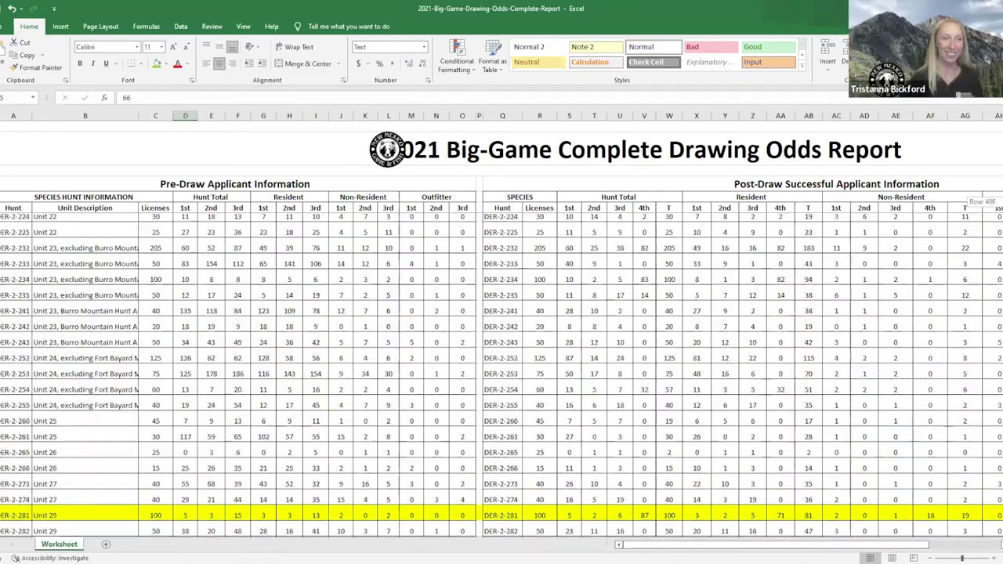
scroll(501, 376, up, 6)
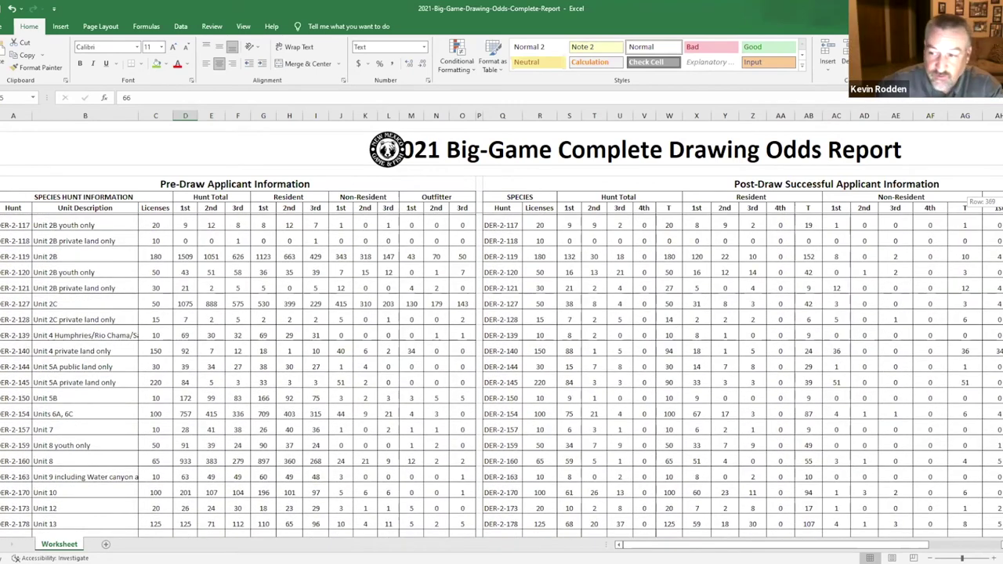
scroll(502, 376, up, 3)
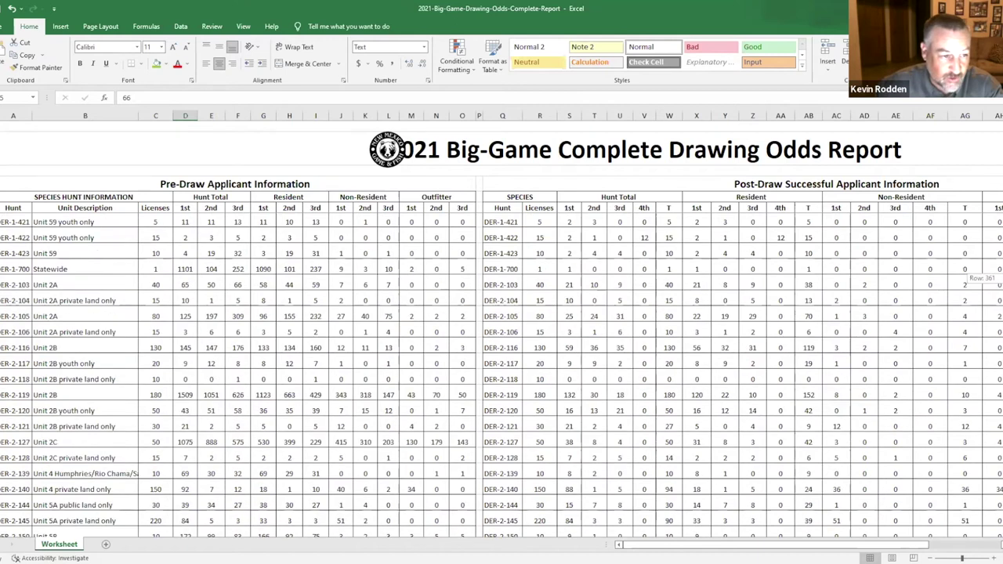
click(5, 267)
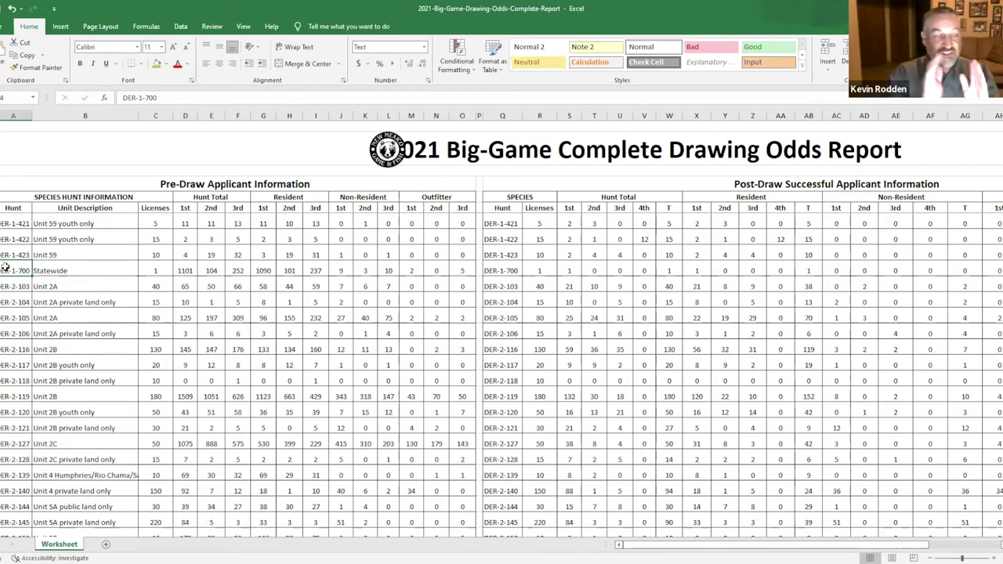
- Compare the statewide deer hunt's licenses cell with its pre-draw 1st, 2nd and 3rd choice hunt totals
click(155, 271)
click(190, 270)
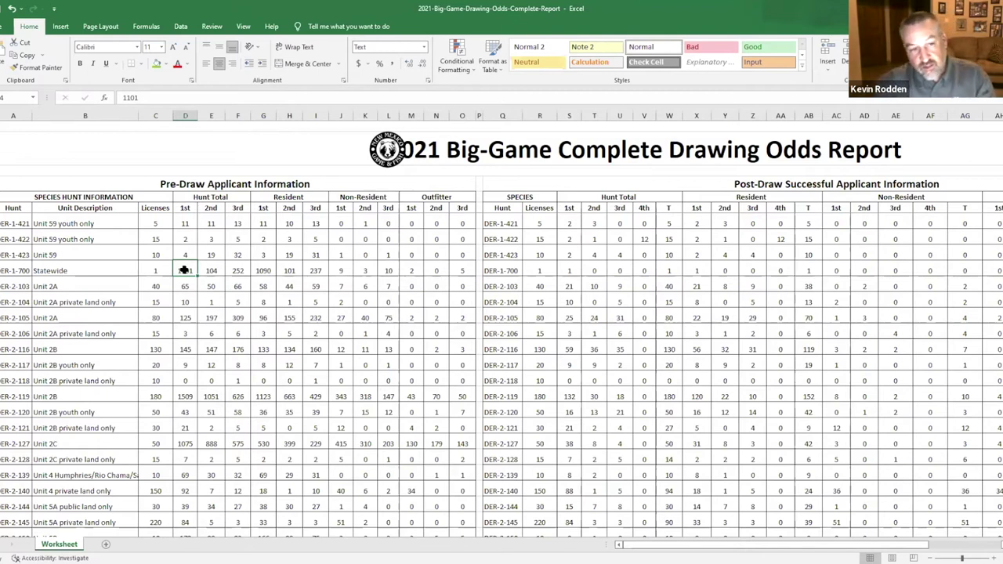
click(207, 270)
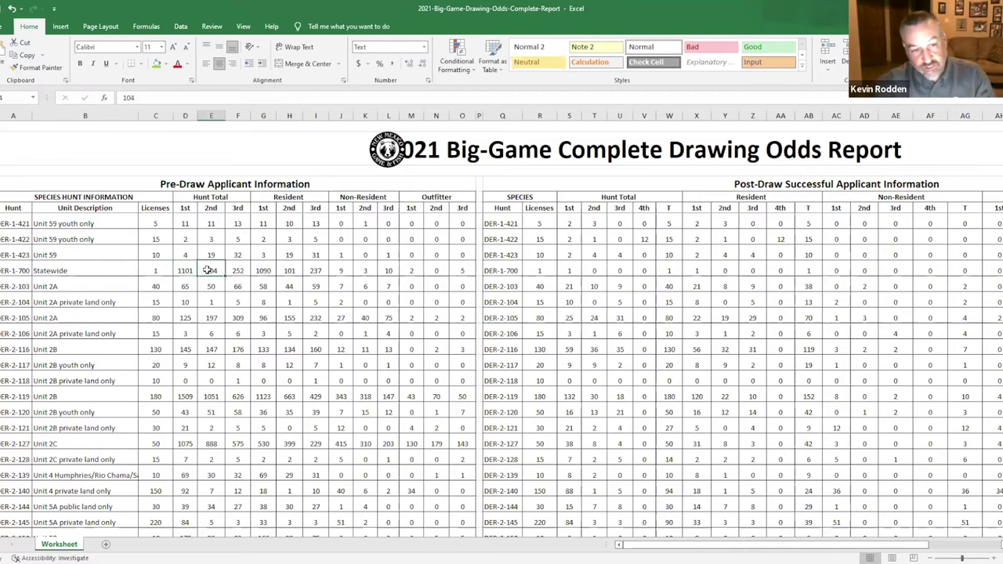
click(246, 270)
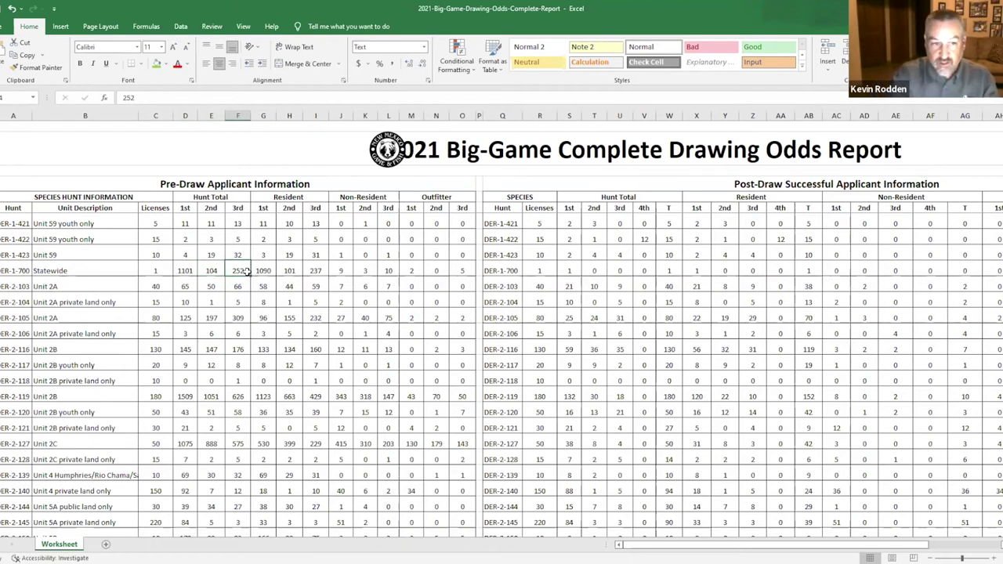
click(166, 270)
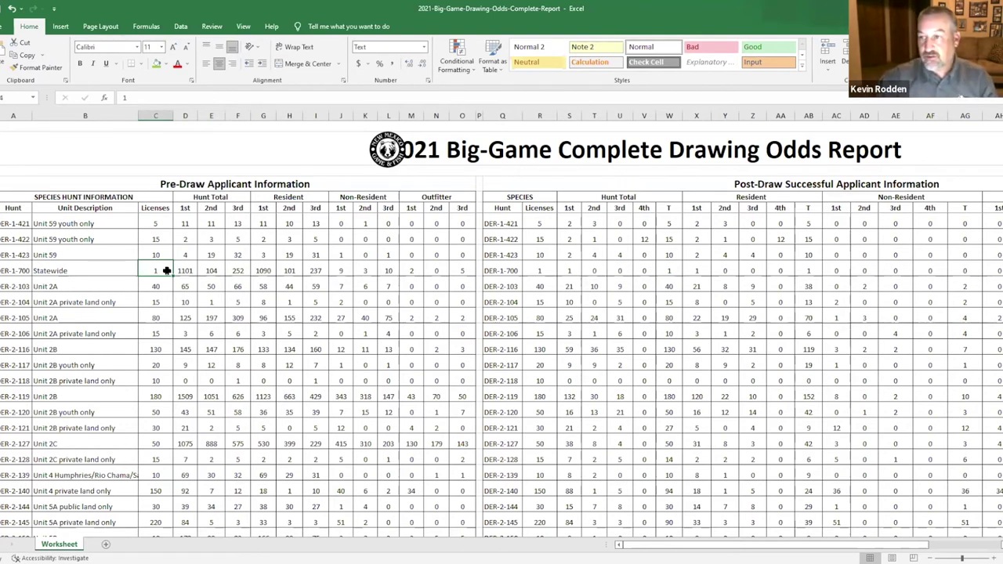
click(184, 270)
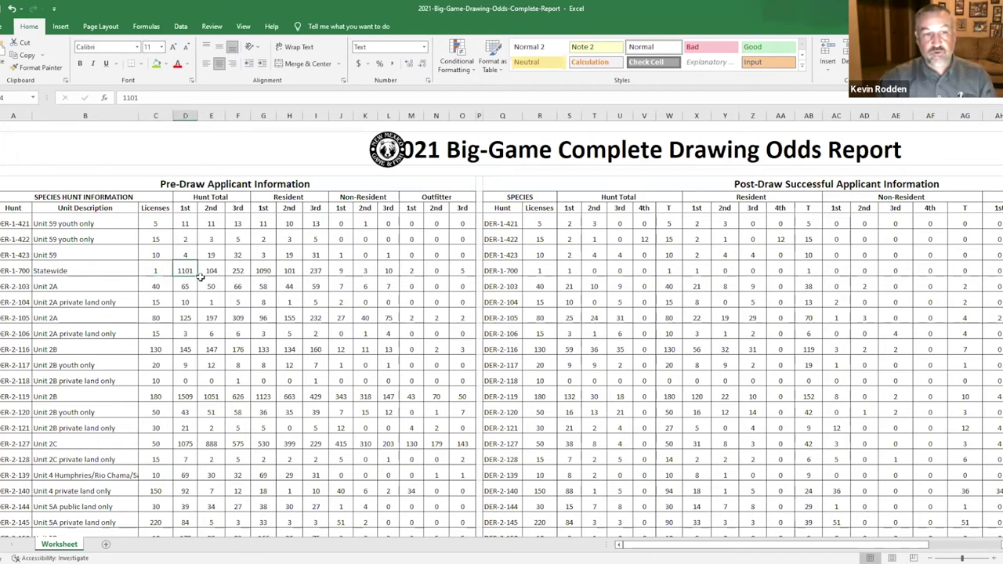
click(159, 269)
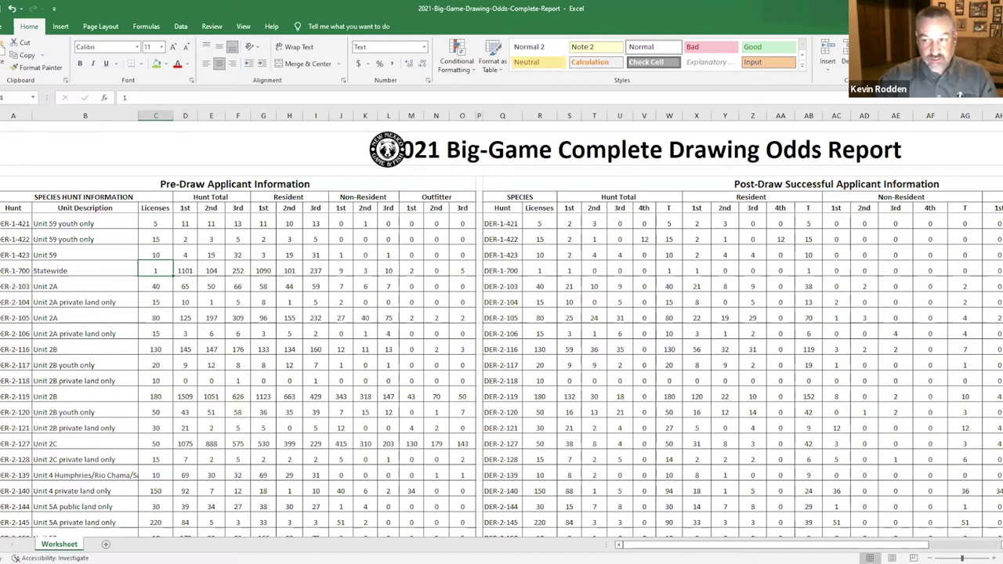
- Find the yellow deer hunt row DER-1-211 for Unit 20, then check its pre-draw second-choice hunt total and three resident choice cells
scroll(502, 376, down, 20)
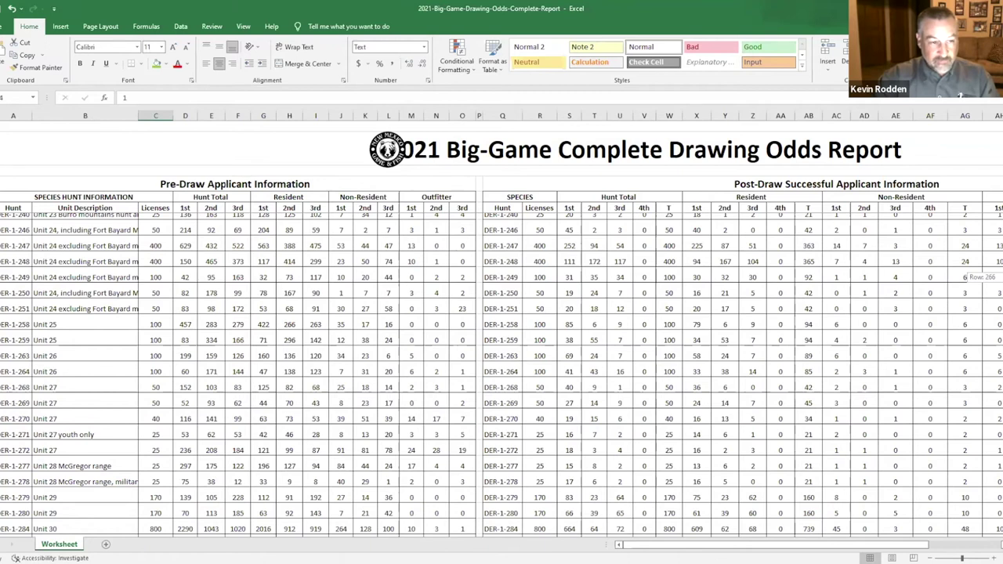
scroll(502, 376, down, 6)
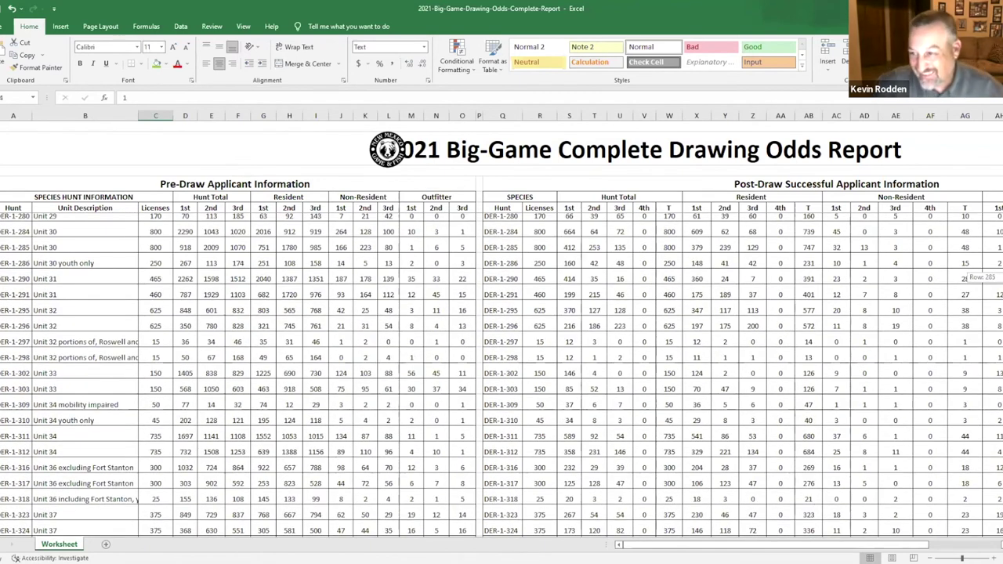
scroll(502, 376, up, 5)
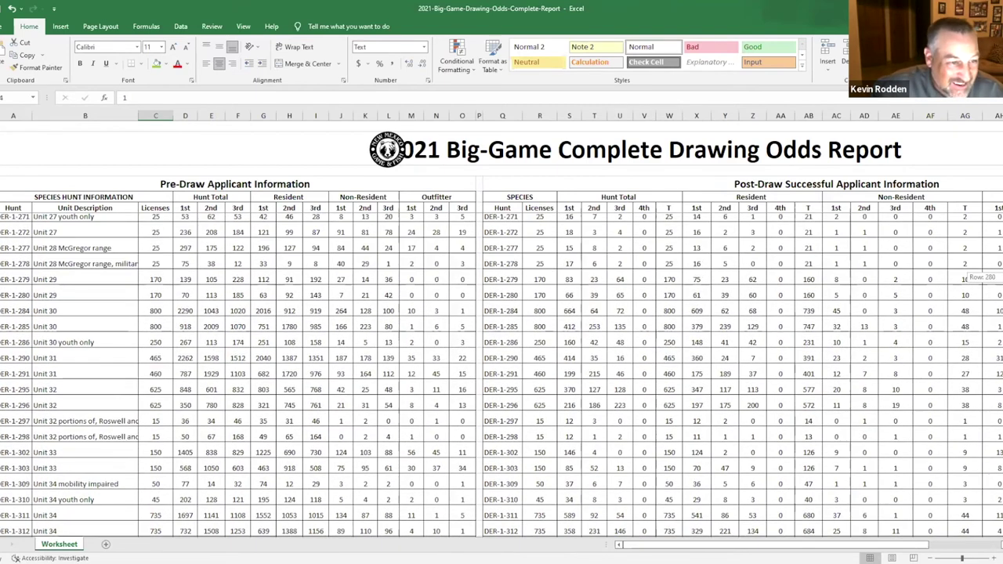
scroll(501, 376, up, 8)
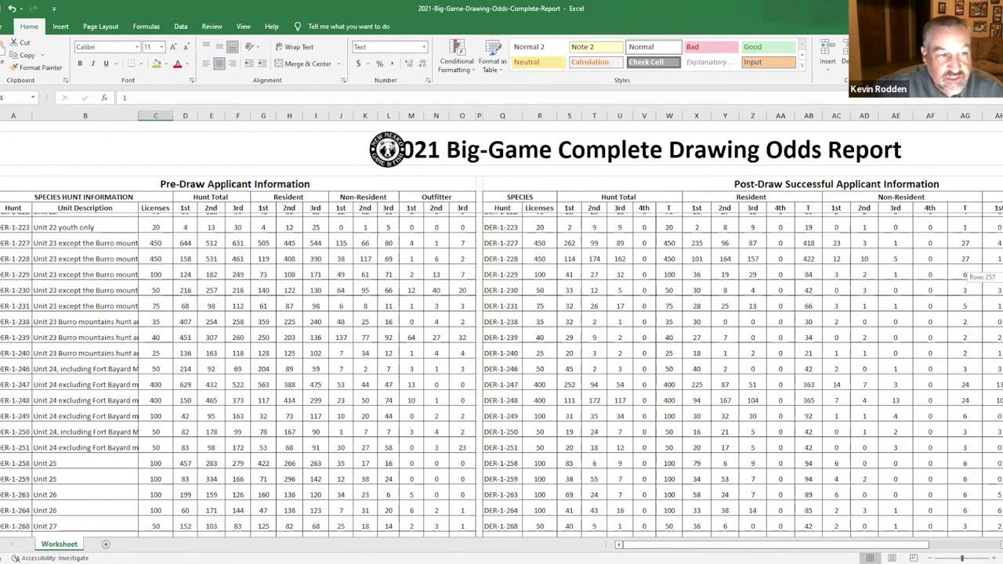
scroll(14, 405, up, 3)
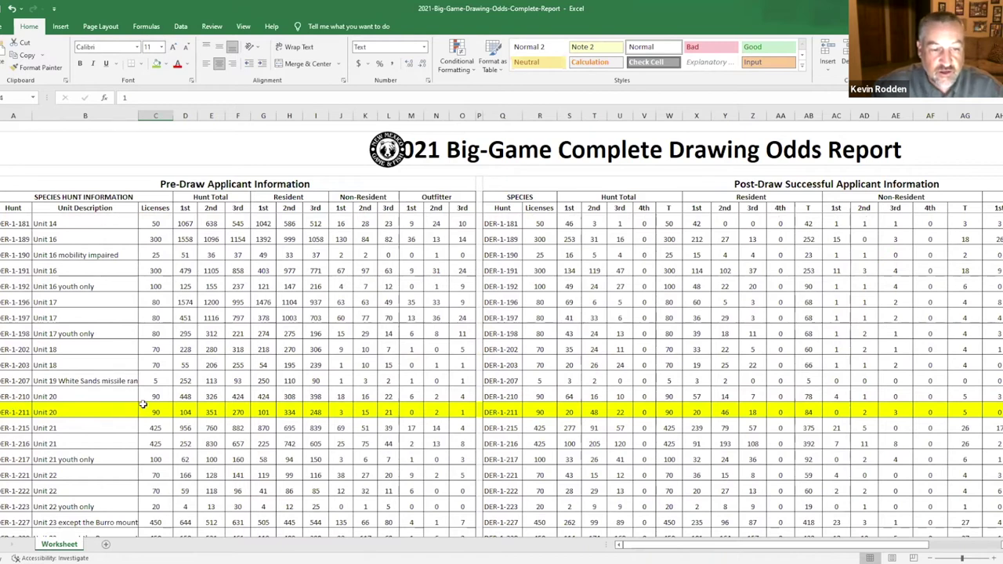
click(214, 412)
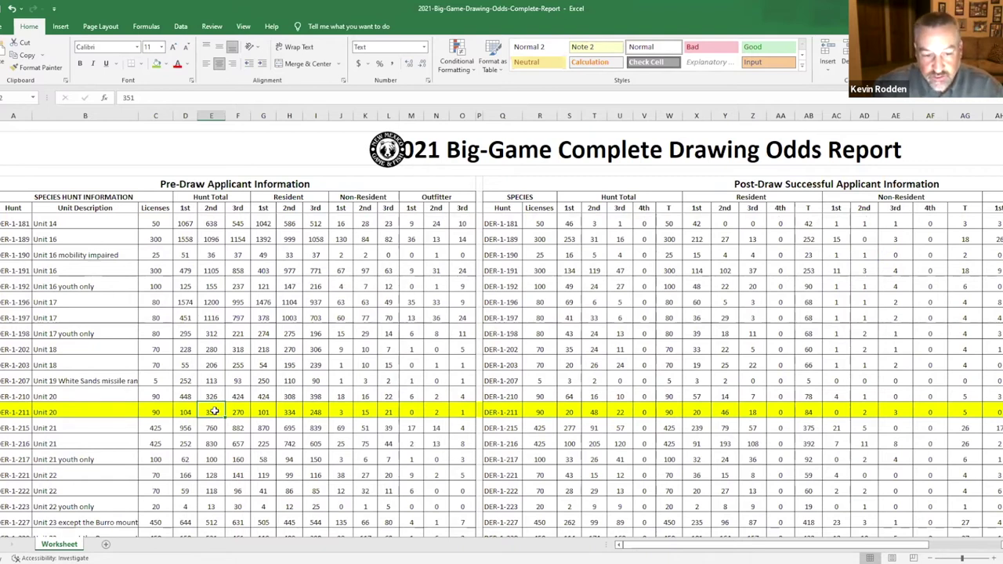
drag(263, 412, 307, 411)
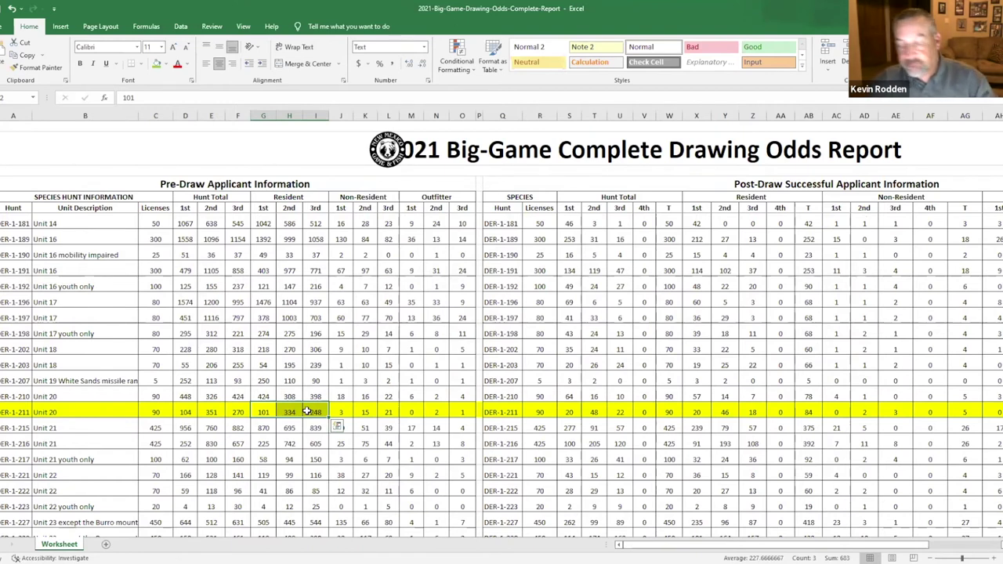
- Return to the yellow Unit 29 deer hunt row DER-2-281 and review its resident post-draw 4th and 3rd choice cells
scroll(311, 420, down, 18)
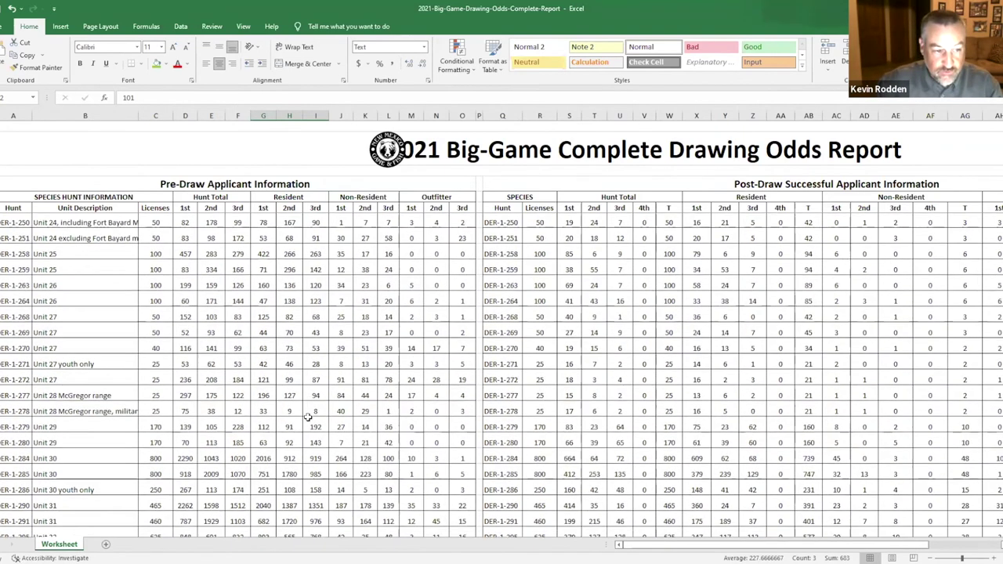
scroll(308, 416, down, 15)
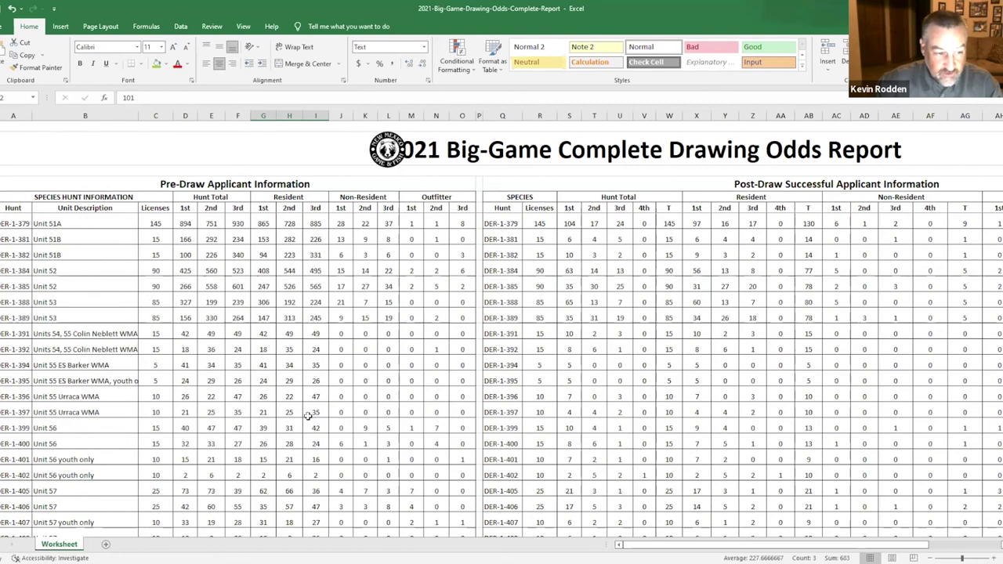
scroll(311, 416, down, 12)
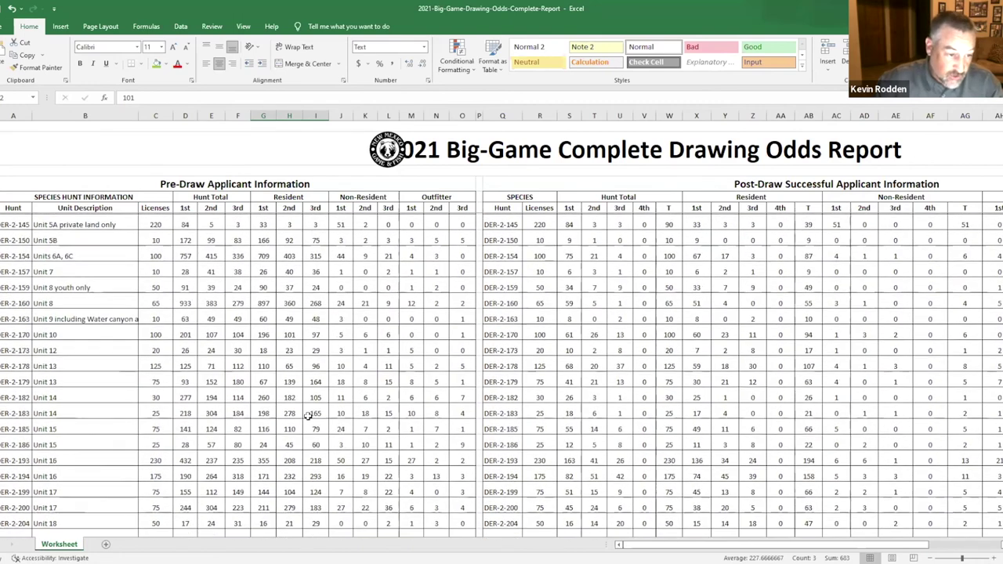
scroll(311, 416, down, 6)
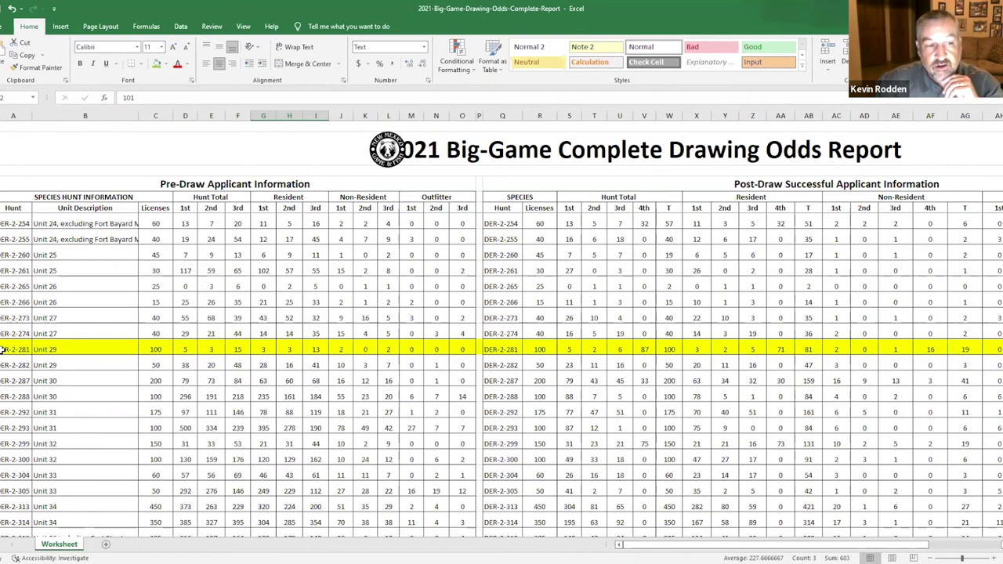
click(784, 349)
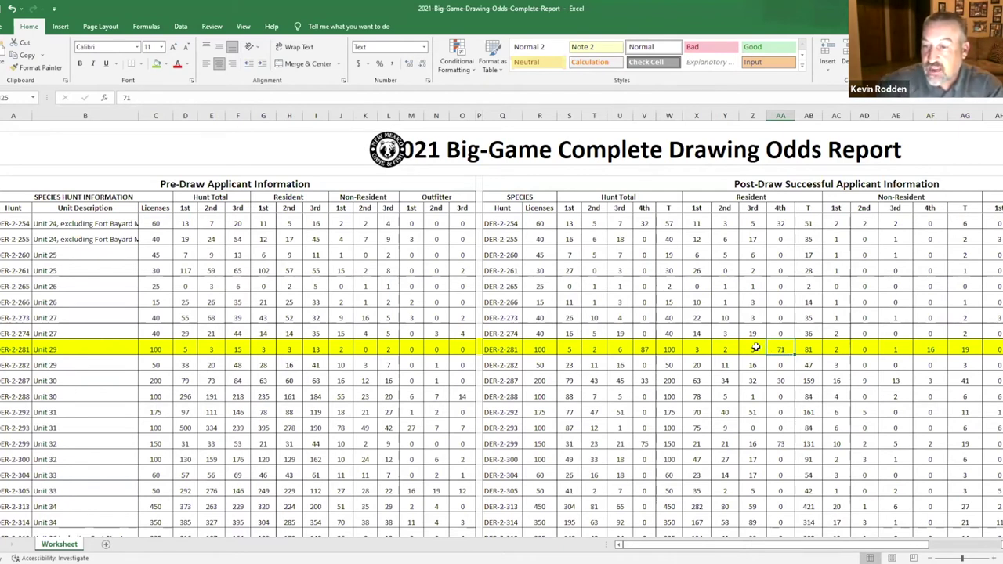
click(755, 347)
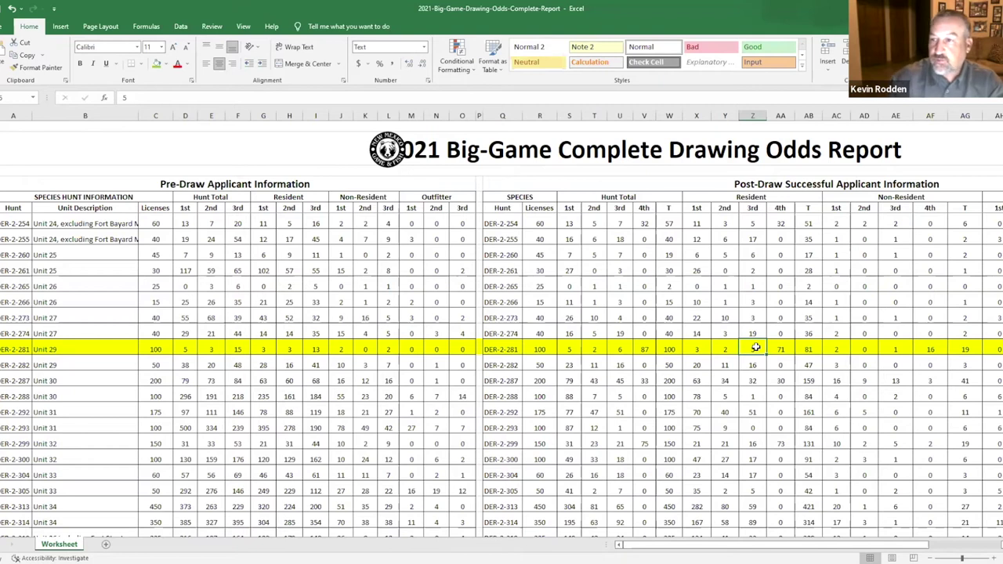
- Scan the hunts beyond the yellow Unit 29 deer row into the elk section, and return to the deer hunts
scroll(609, 369, down, 2)
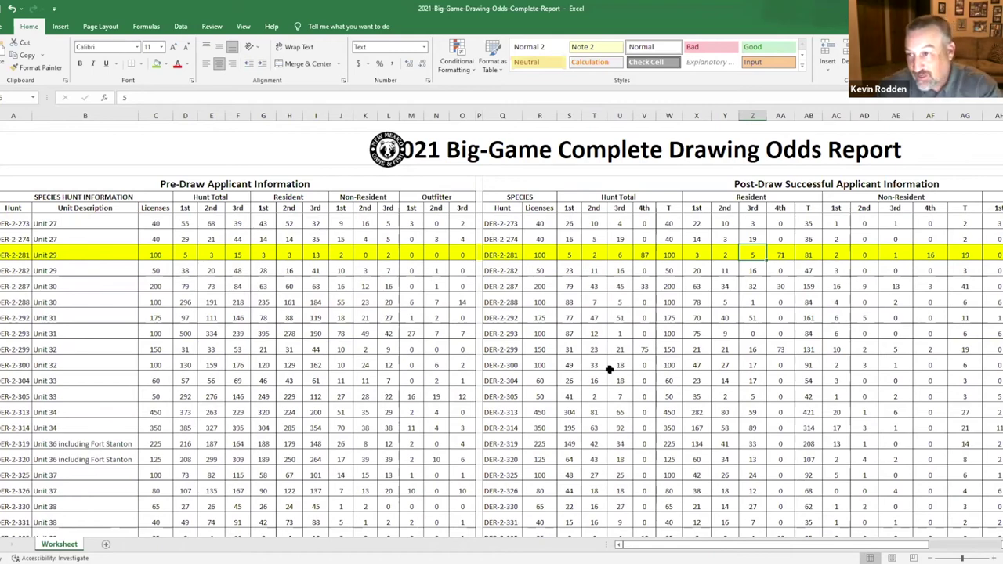
scroll(609, 369, down, 15)
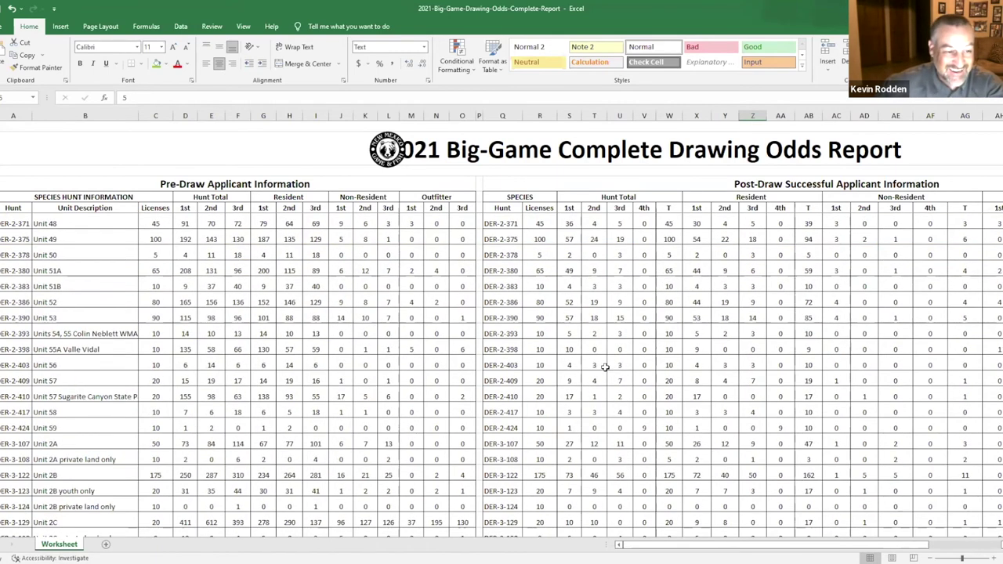
scroll(605, 365, down, 10)
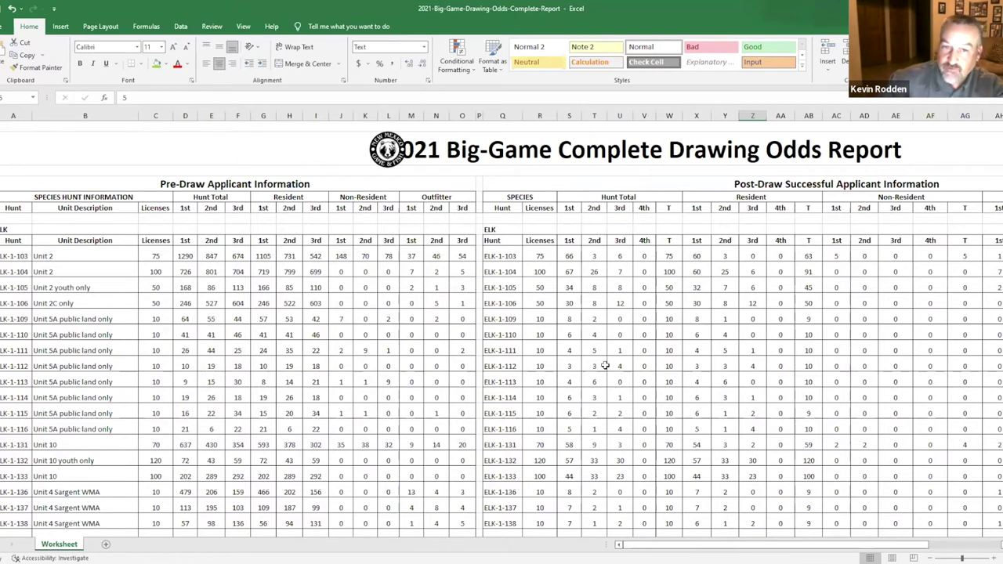
scroll(603, 362, down, 15)
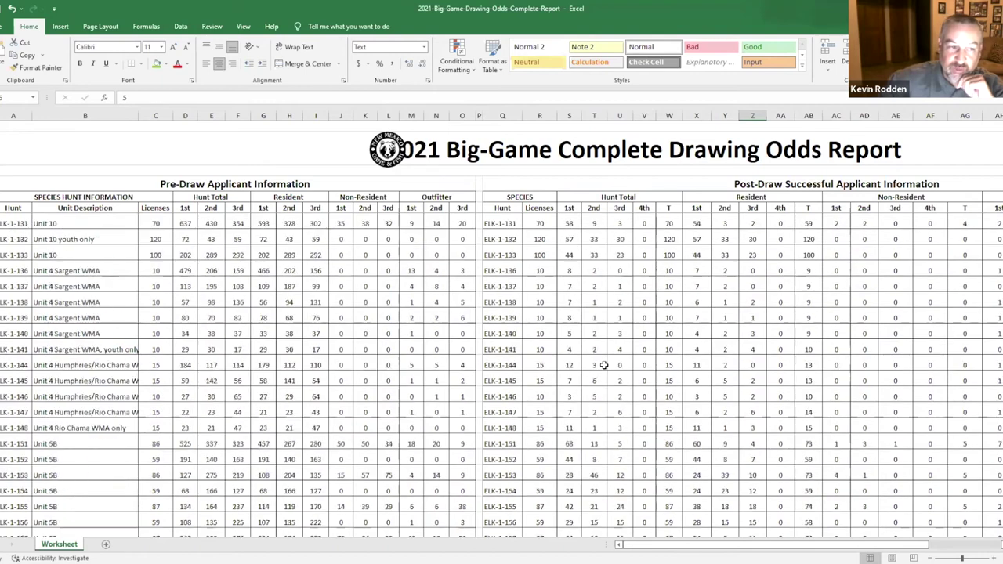
scroll(603, 361, up, 2)
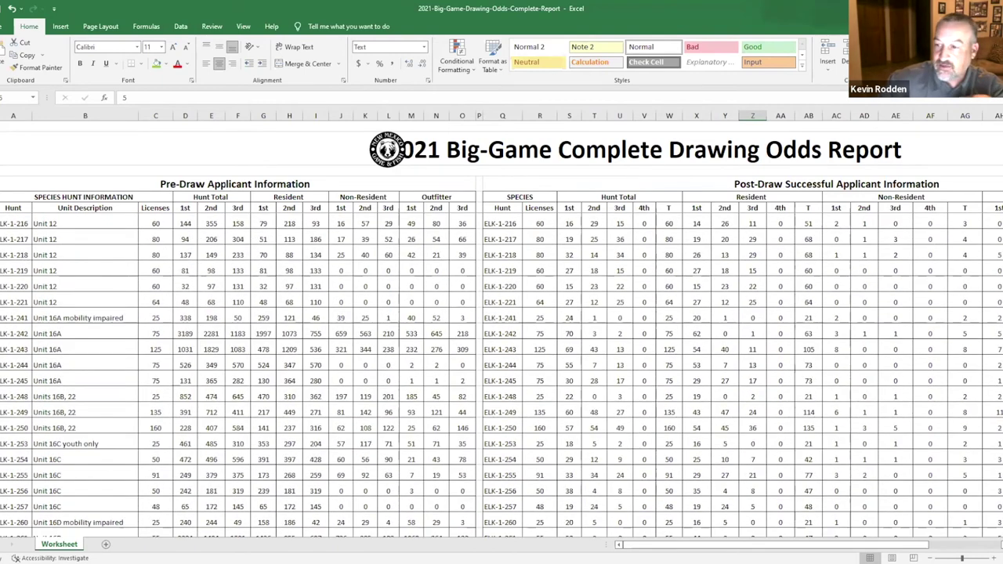
scroll(603, 361, down, 20)
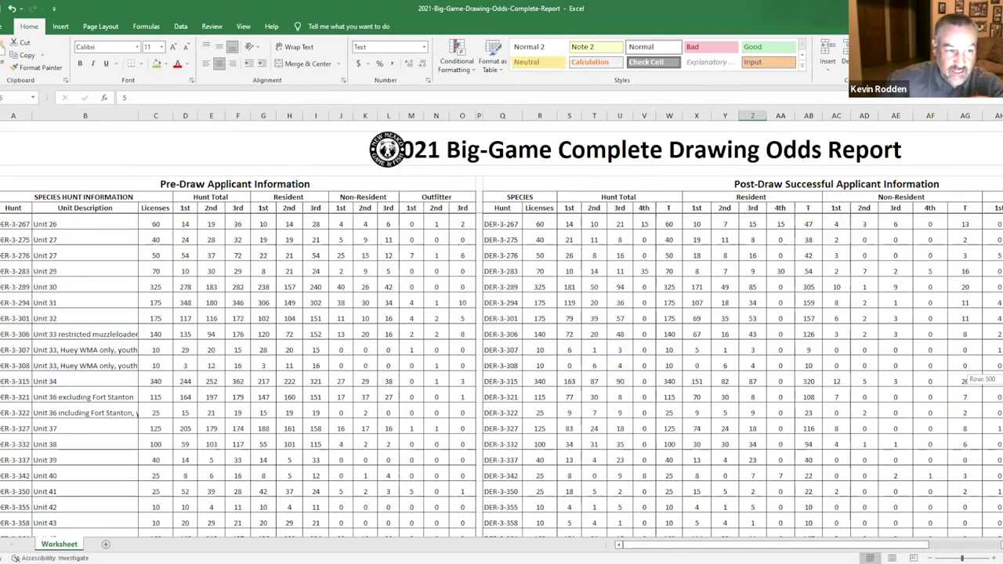
scroll(603, 360, up, 15)
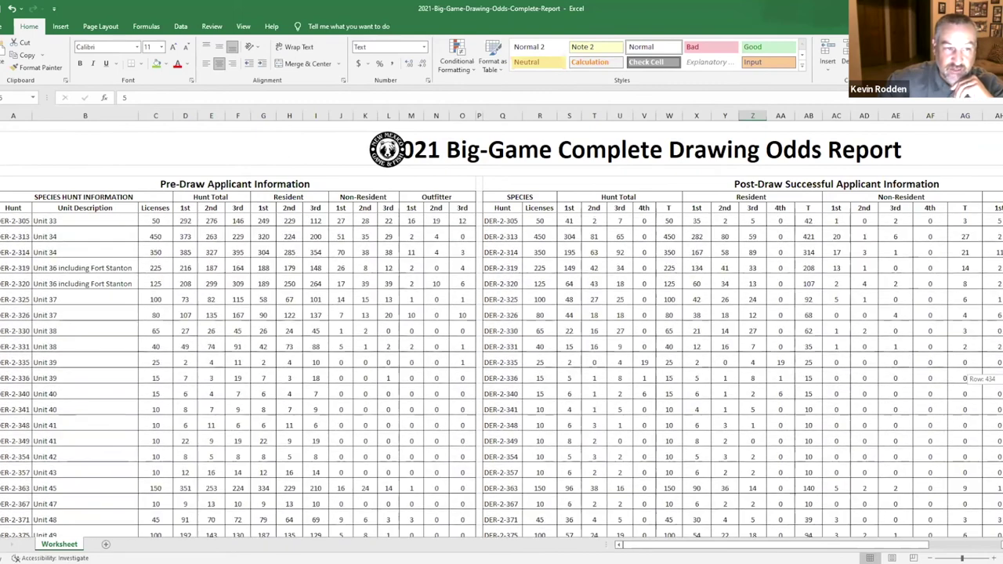
scroll(976, 378, up, 18)
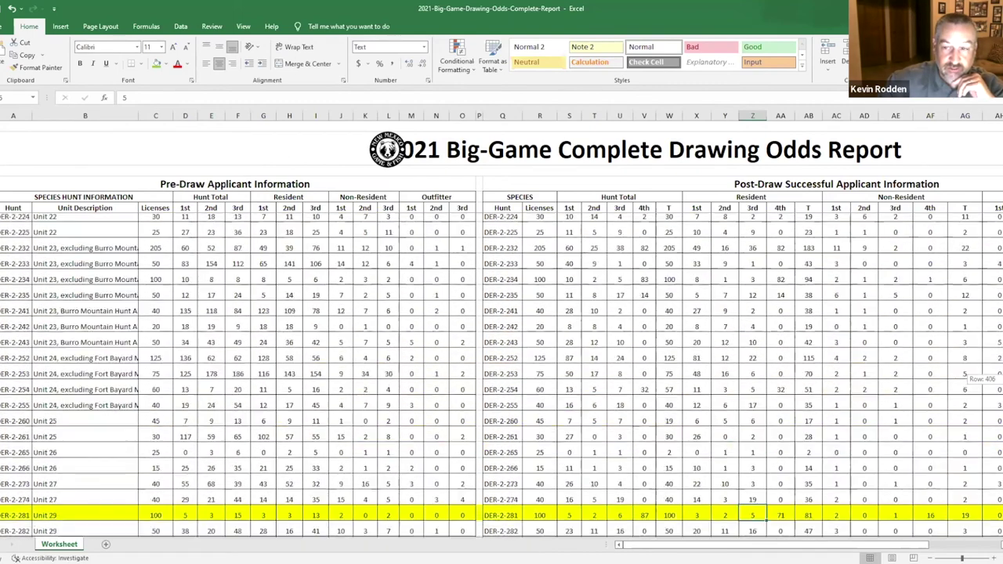
scroll(976, 378, up, 2)
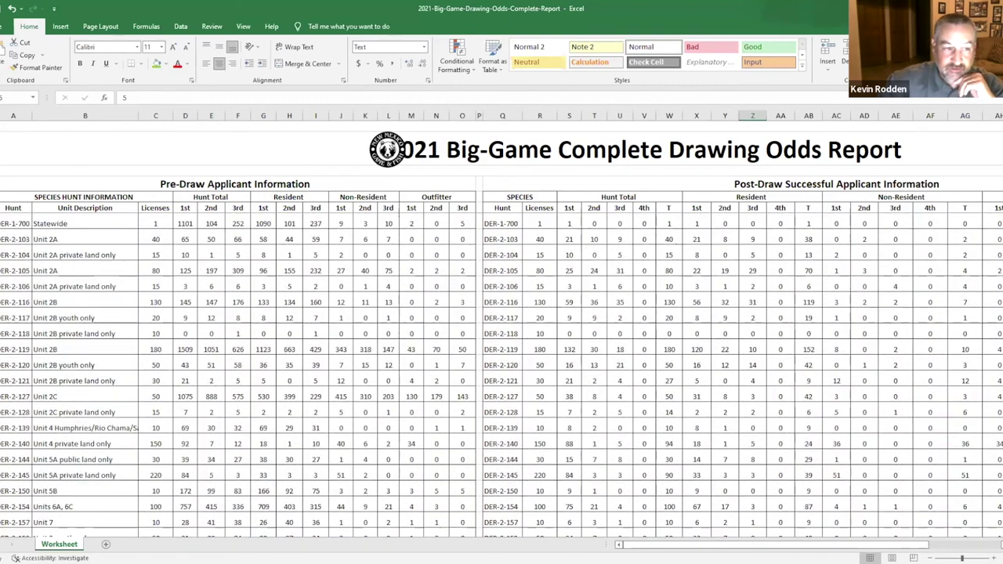
- Compare the bighorn sheep section's total licenses with its pre-draw first-choice hunt total
scroll(976, 377, up, 18)
scroll(975, 274, up, 20)
scroll(975, 275, up, 20)
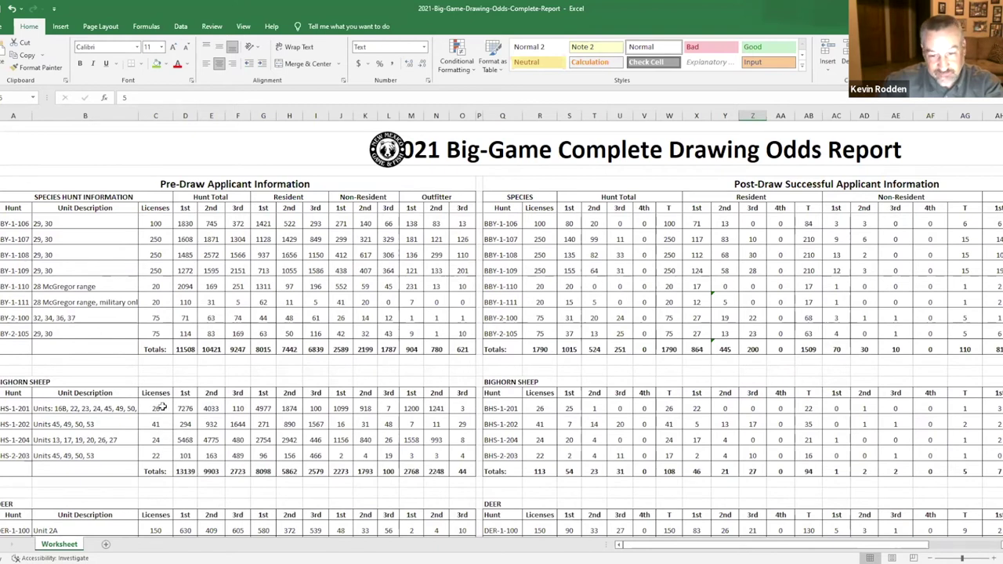
click(531, 467)
key(ctrl+b)
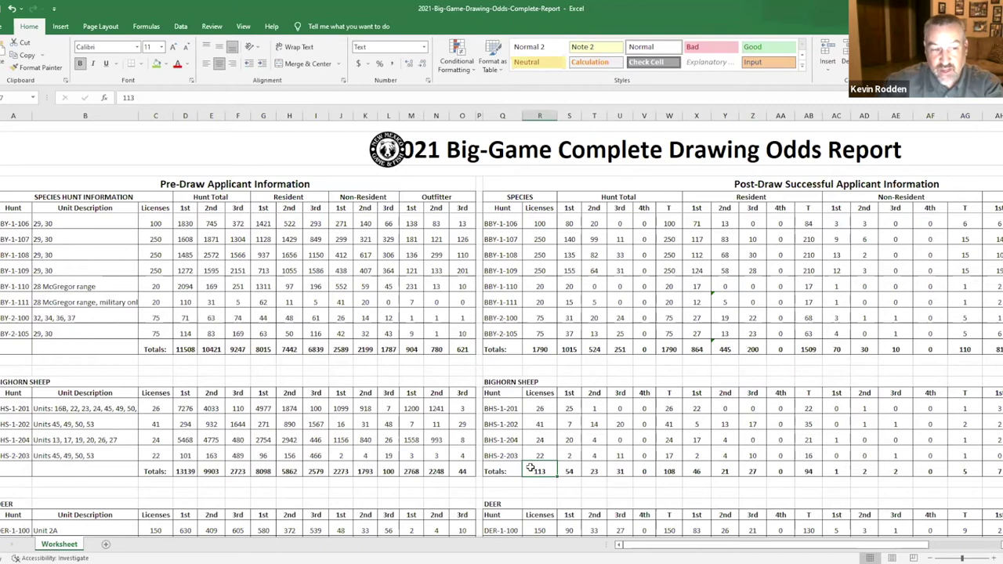
click(188, 470)
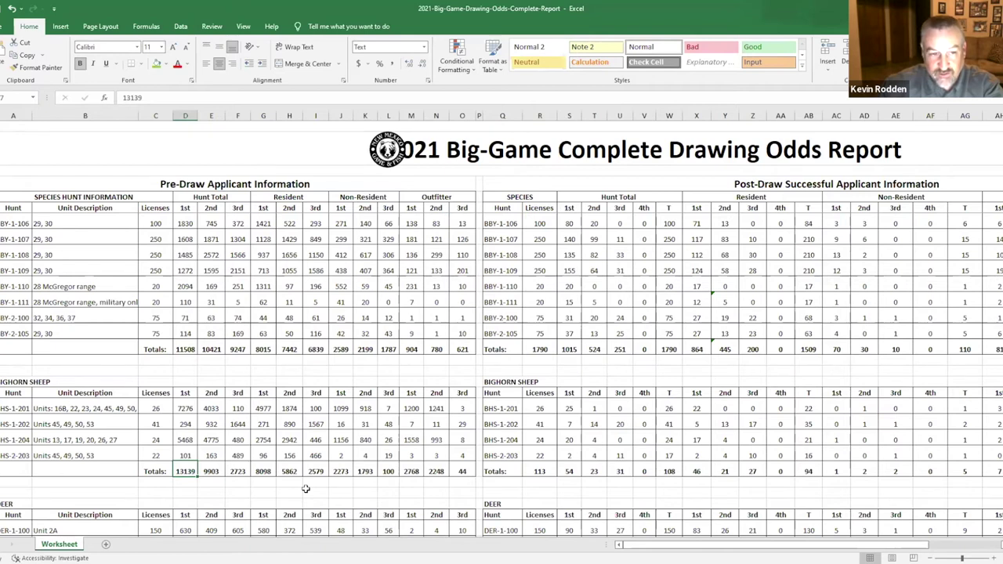
- Select the entire row of deer hunt DER-1-132 and follow it across to its post-draw distribution columns
scroll(306, 489, down, 6)
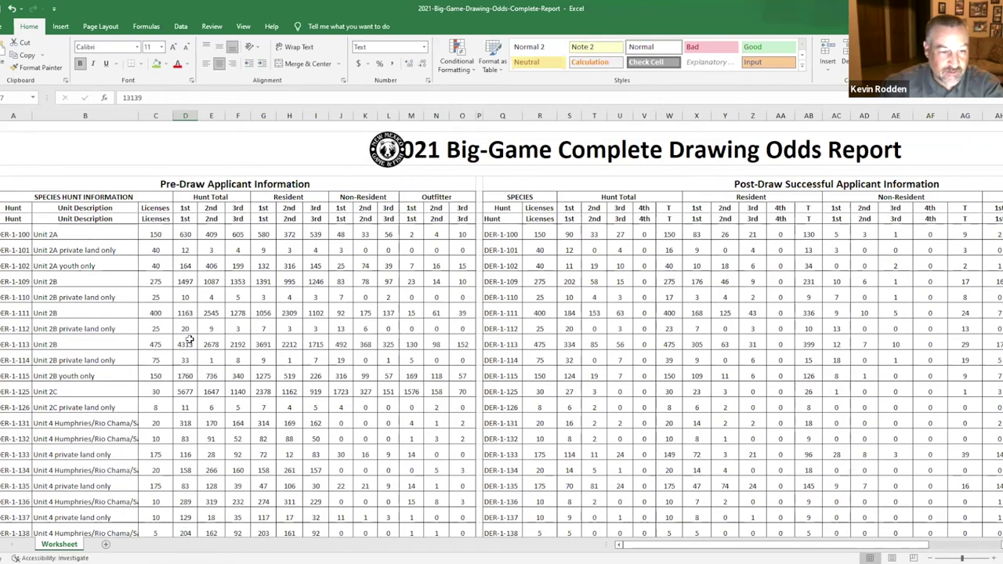
scroll(213, 403, down, 3)
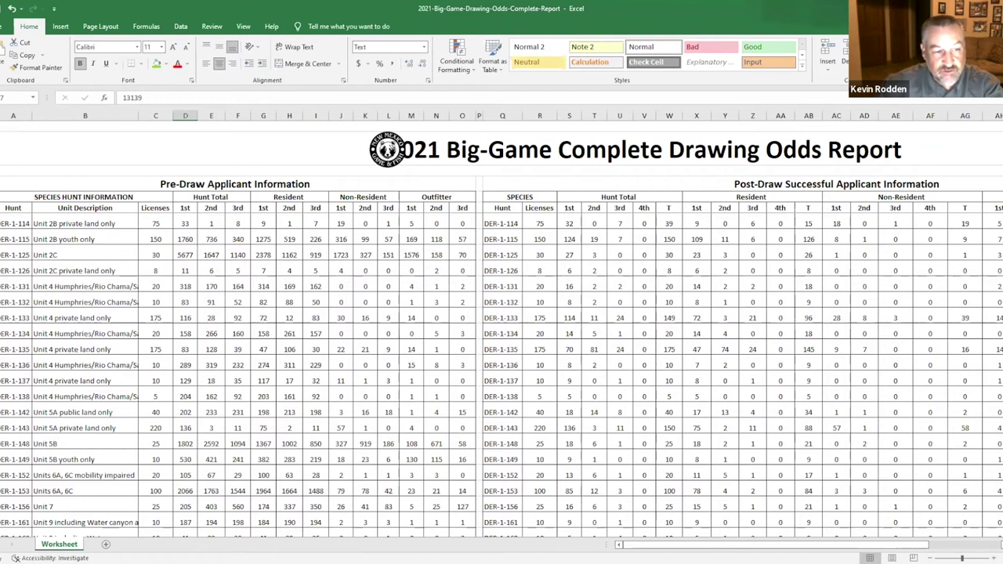
click(4, 302)
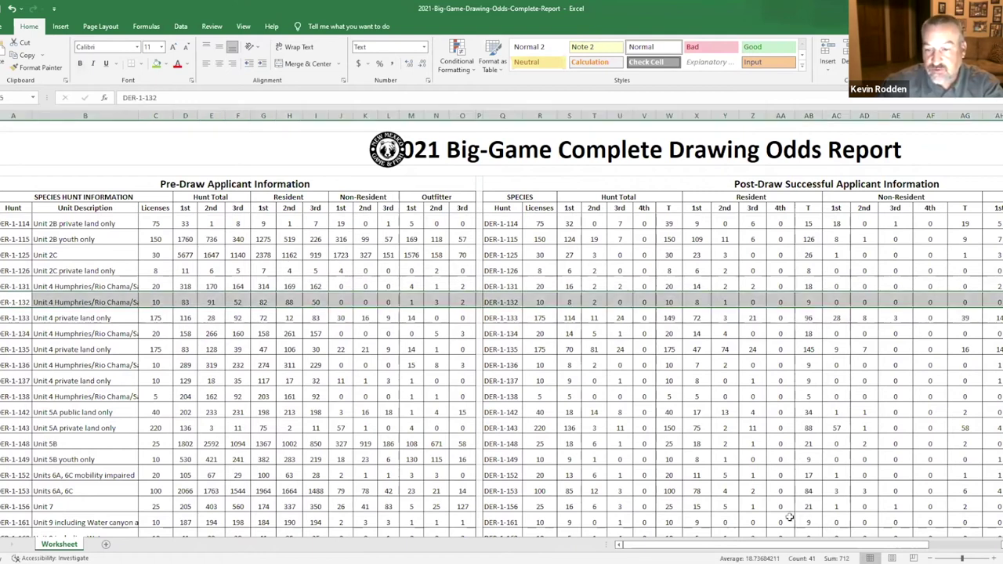
drag(795, 548, 895, 551)
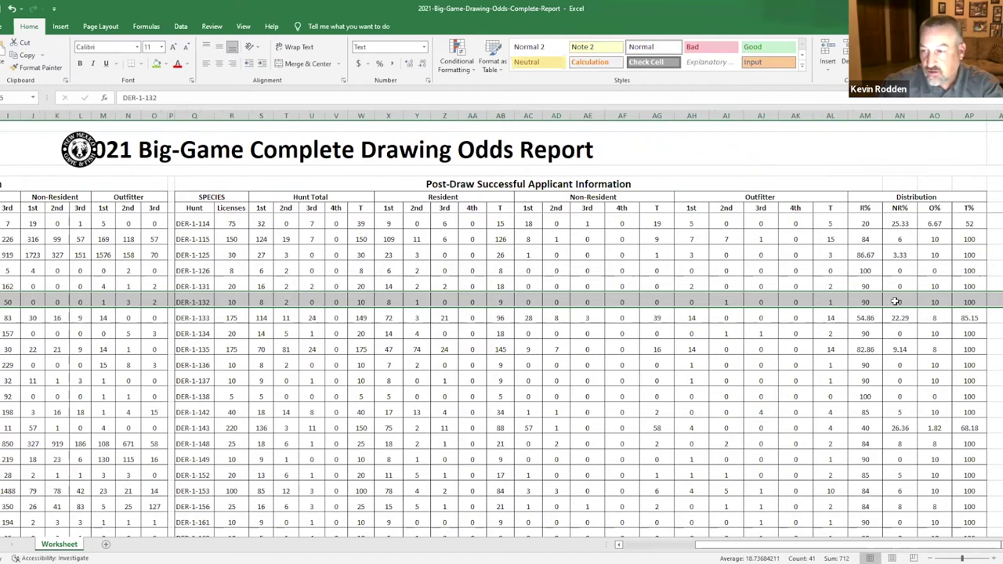
- Examine DER-1-132's non-resident and outfitter percentages together with its full set of distribution cells from R% to T%
click(897, 301)
scroll(905, 363, up, 2)
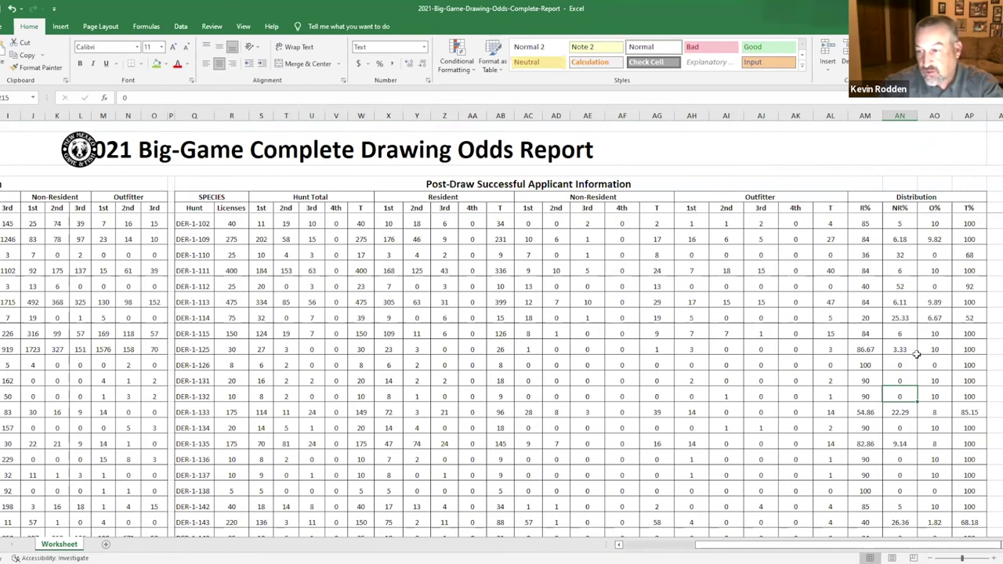
click(934, 396)
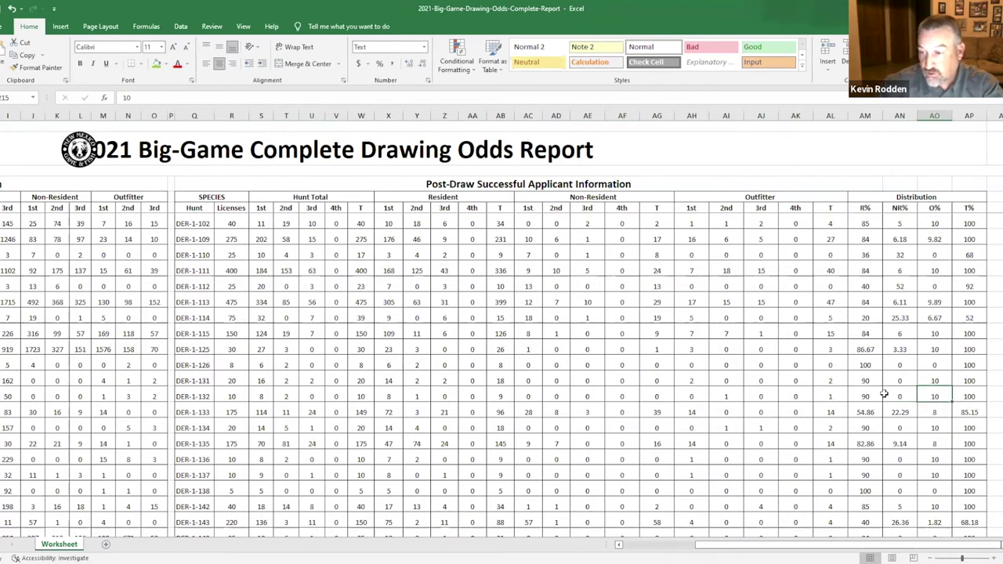
drag(966, 394, 864, 396)
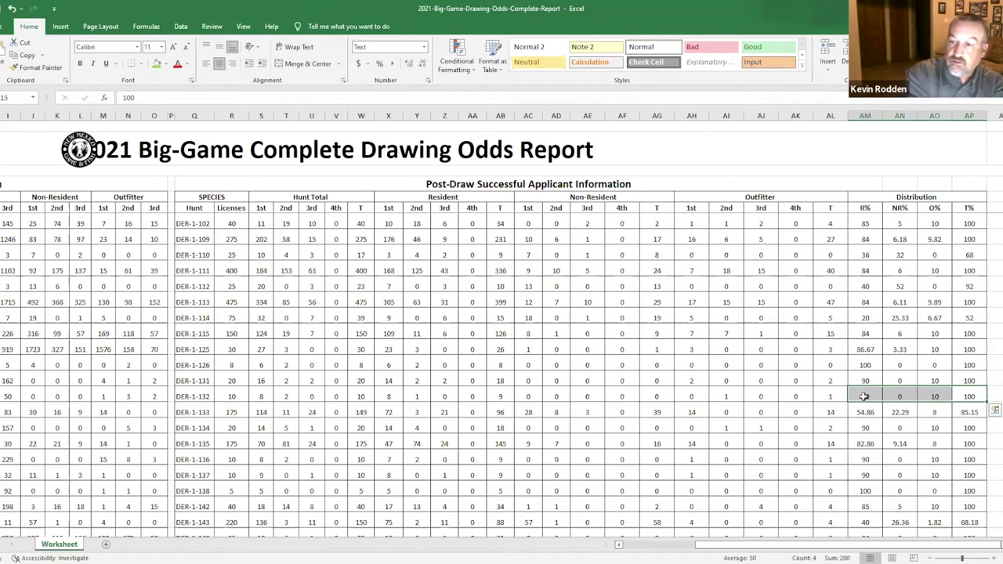
click(934, 396)
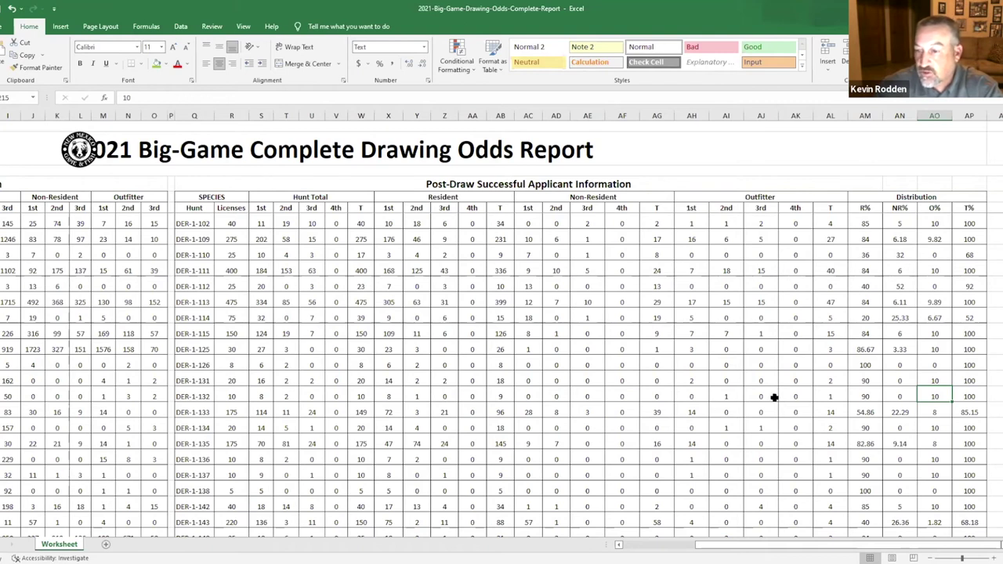
- Compare the post-draw outfitter, resident and non-resident totals of deer hunt DER-1-131
click(829, 379)
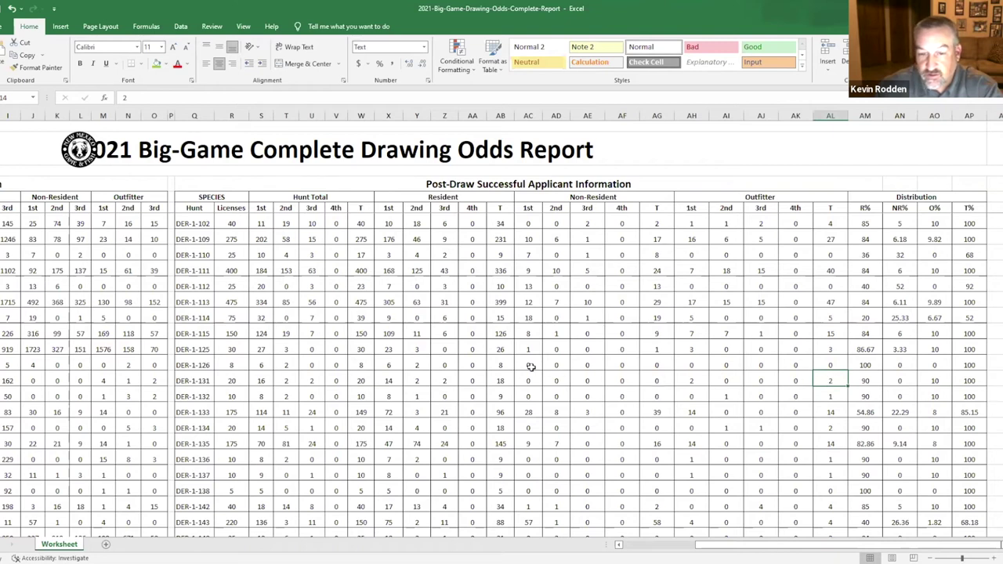
click(497, 378)
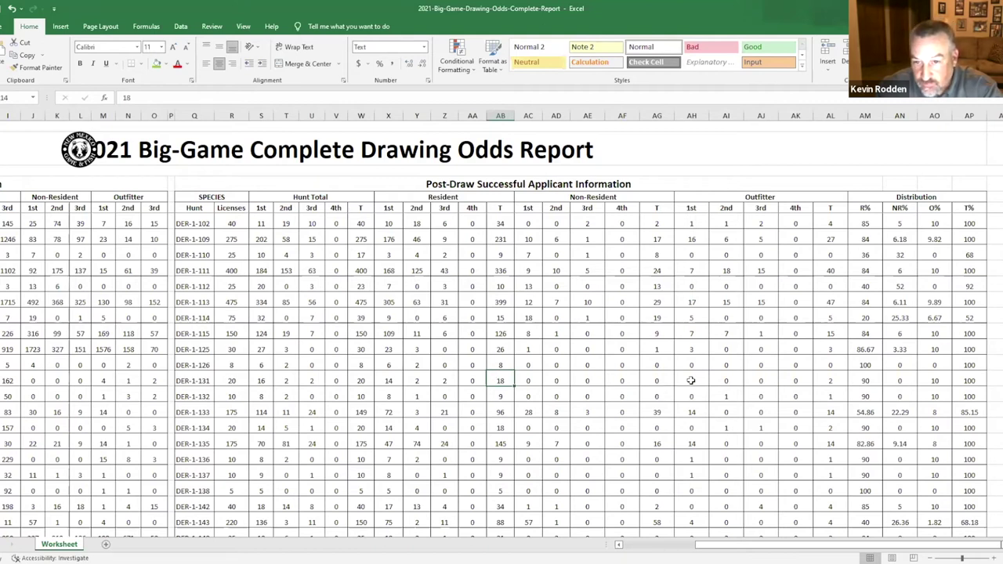
click(660, 380)
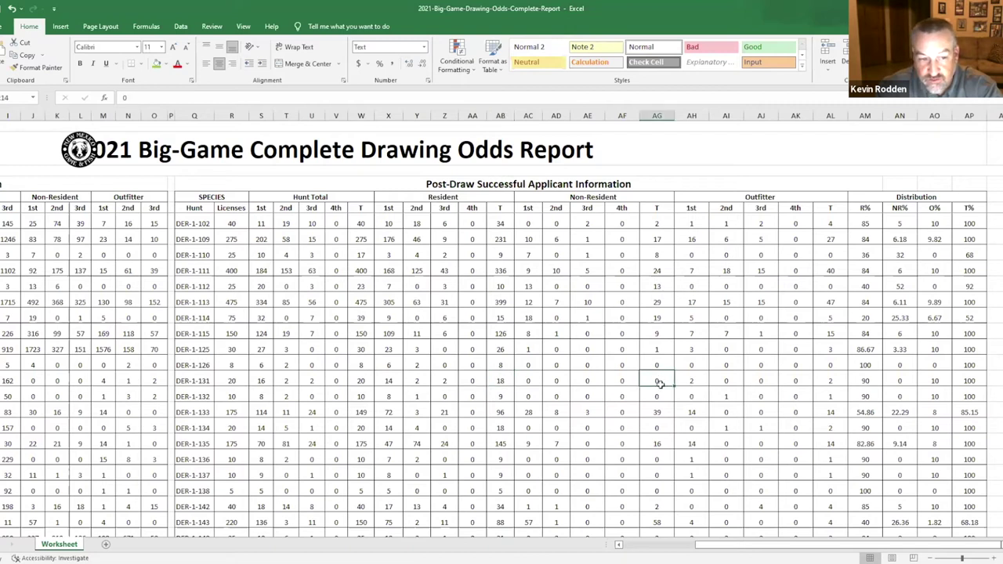
- Check the hunt code and full unit description of deer hunt DER-1-131
drag(748, 544, 637, 545)
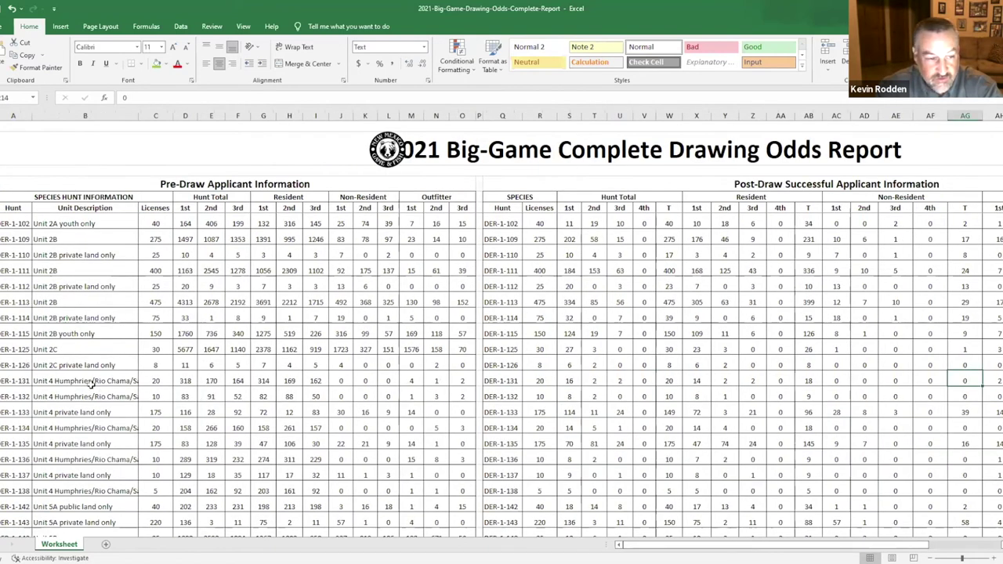
click(6, 380)
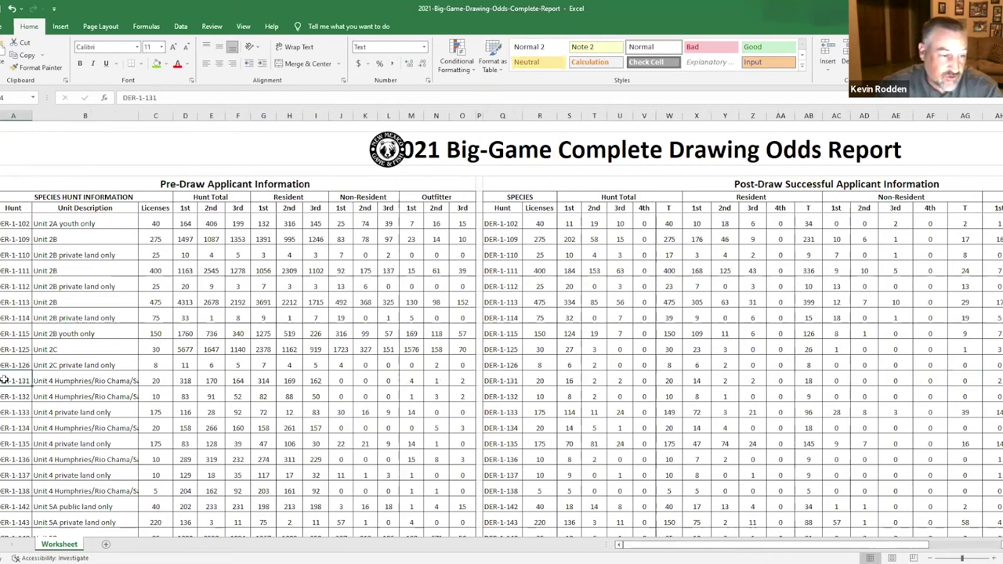
click(71, 381)
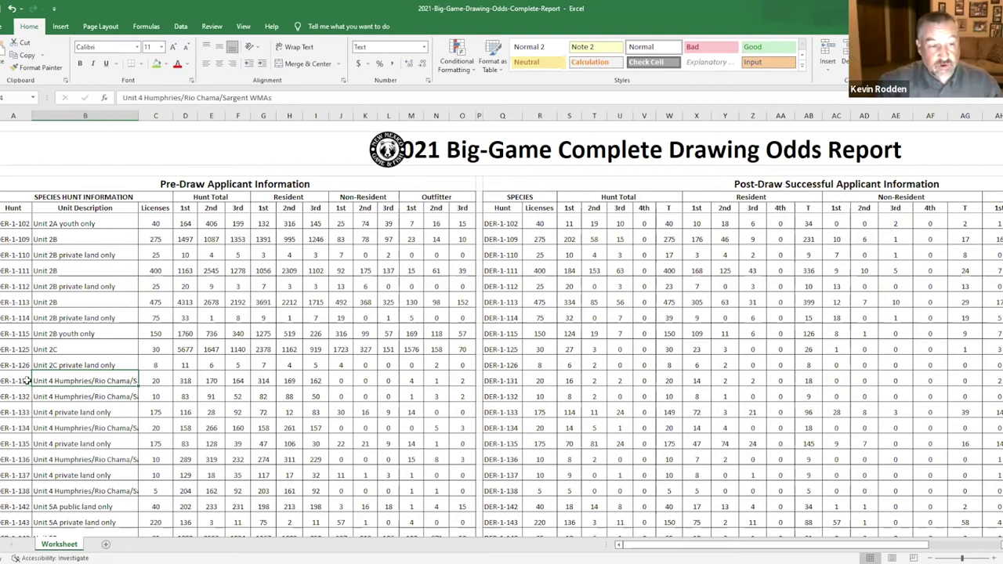
- Select the whole DER-1-131 row and follow it across to check its post-draw outfitter total
click(2, 381)
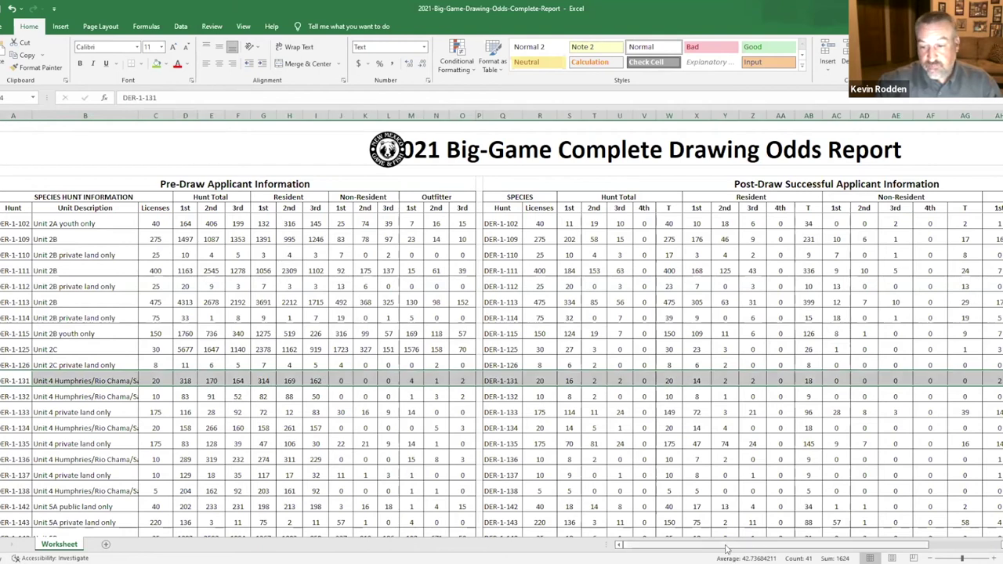
drag(727, 547, 841, 548)
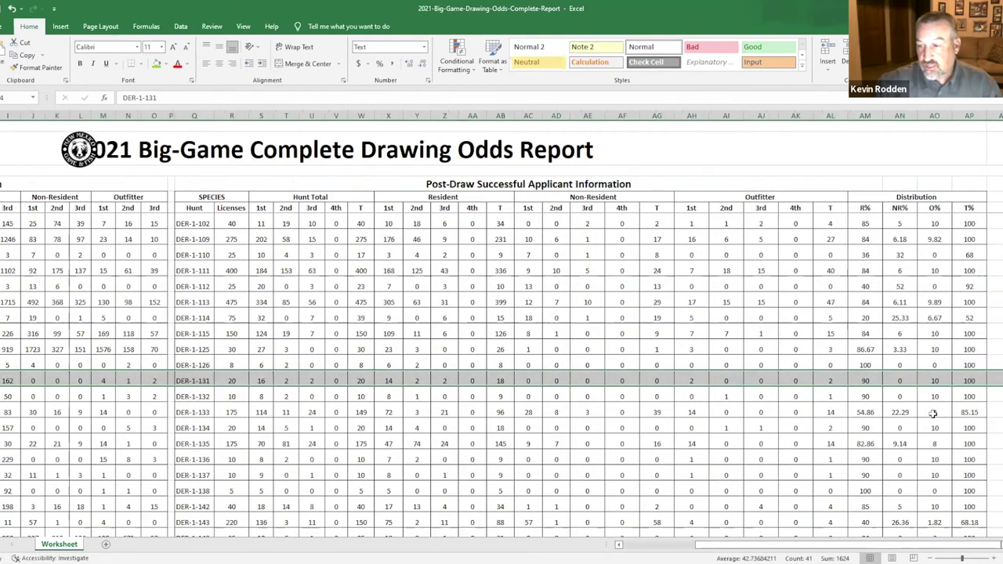
click(832, 380)
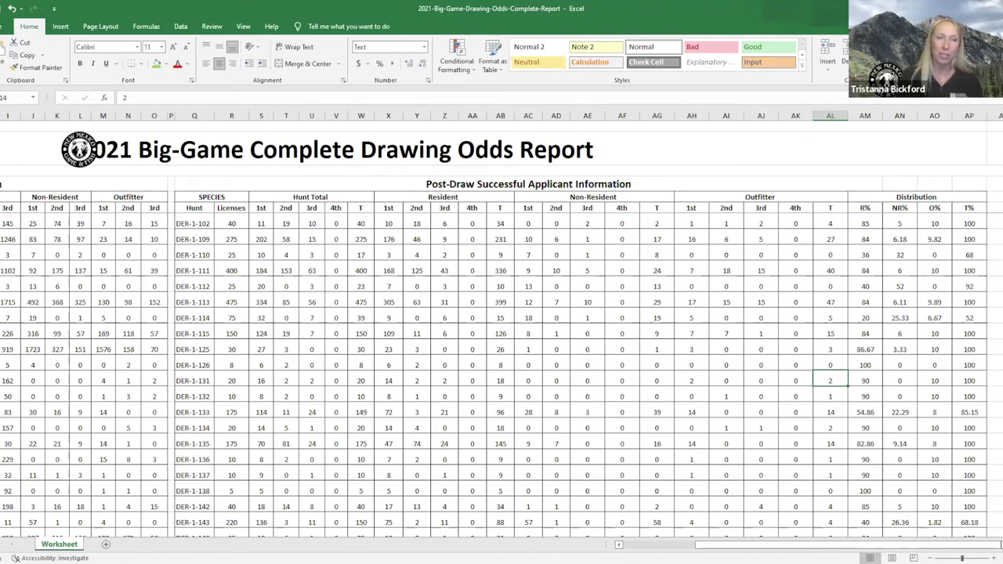
- Reselect the DER-1-131 row, and temporarily widen the Unit Description column to read the full unit names
click(1, 381)
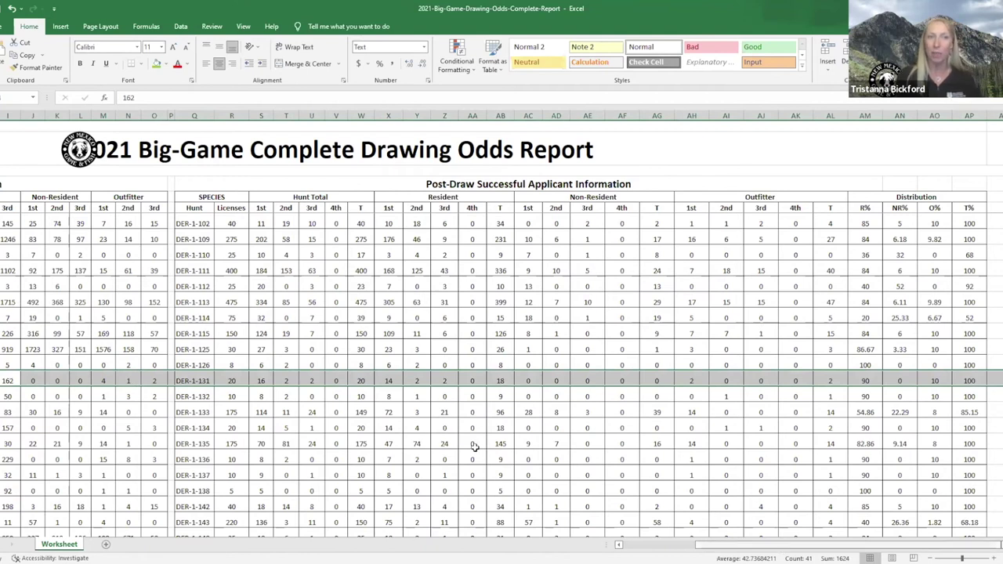
scroll(474, 445, left, 4)
drag(136, 113, 244, 176)
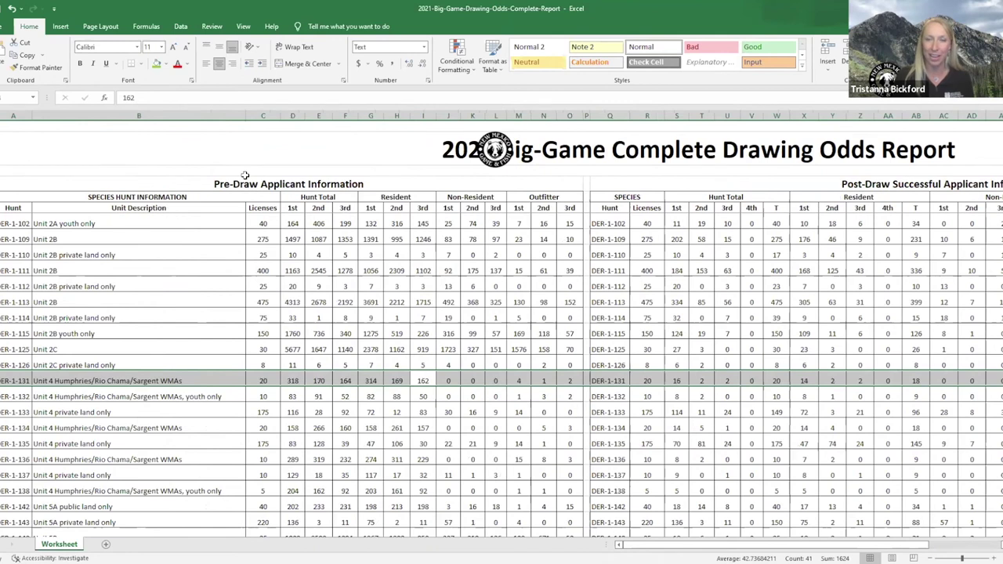
drag(205, 115, 137, 115)
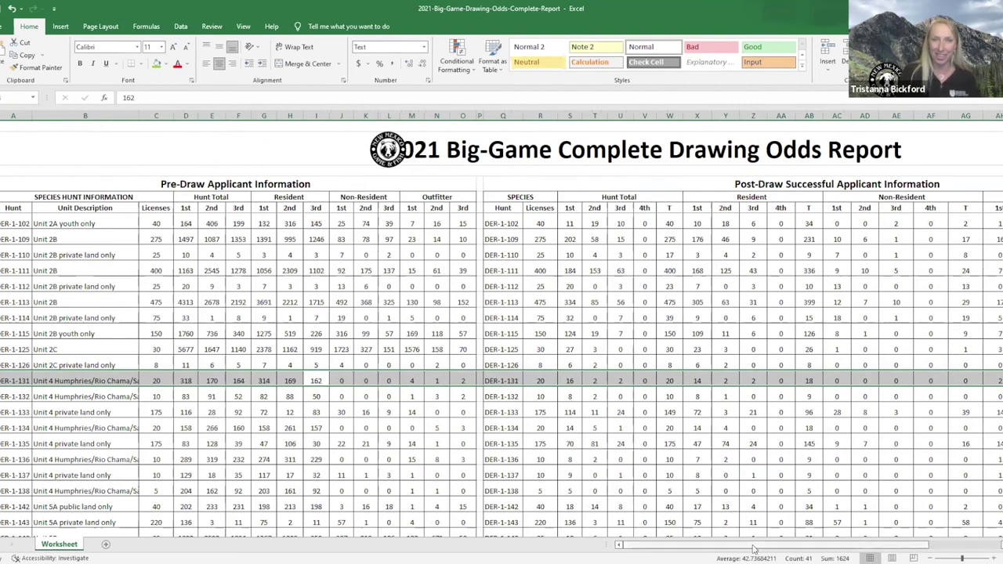
- Review the highlighted DER-1-131 row across its post-draw outfitter and distribution columns, and return to the pre-draw information
drag(753, 548, 878, 550)
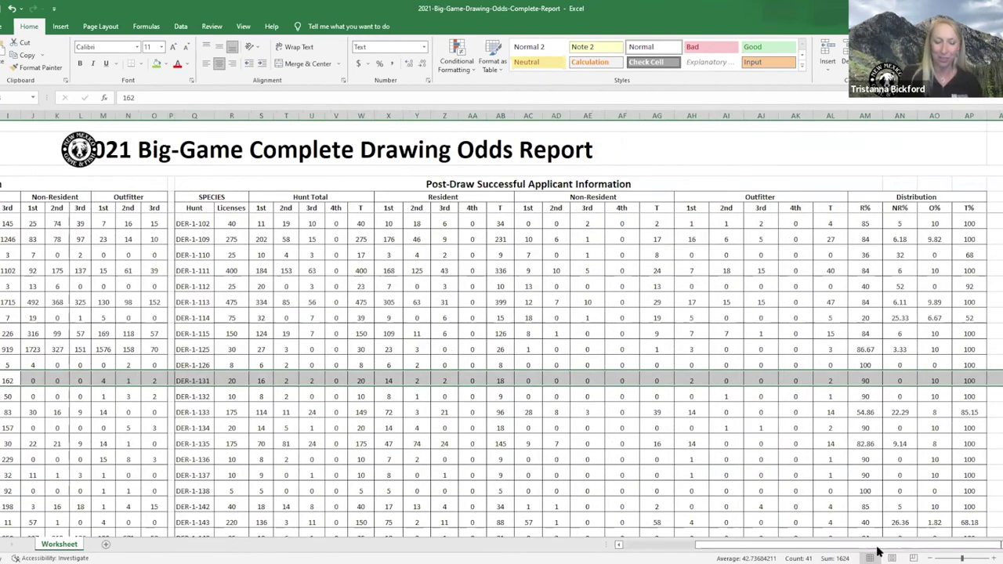
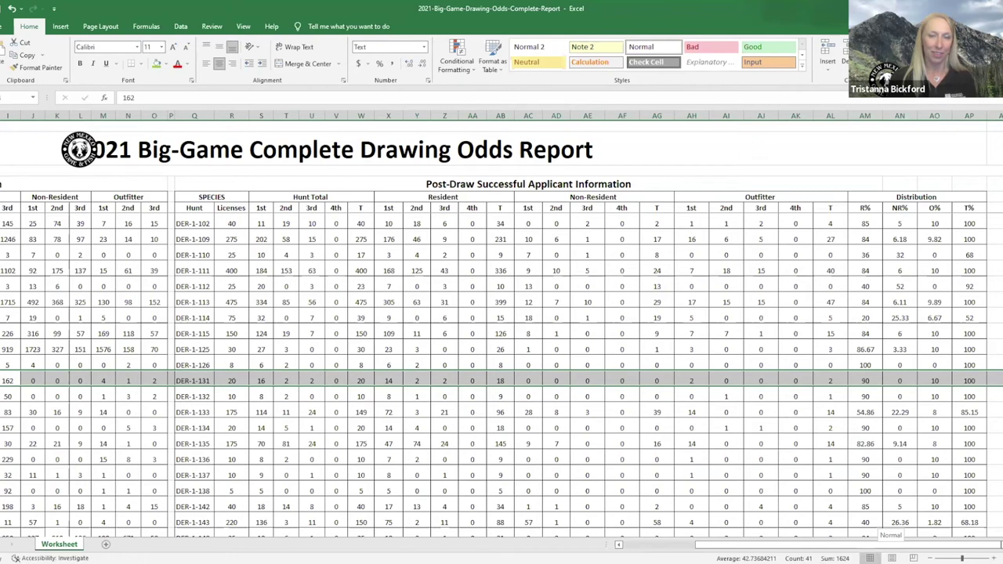
drag(866, 546, 784, 548)
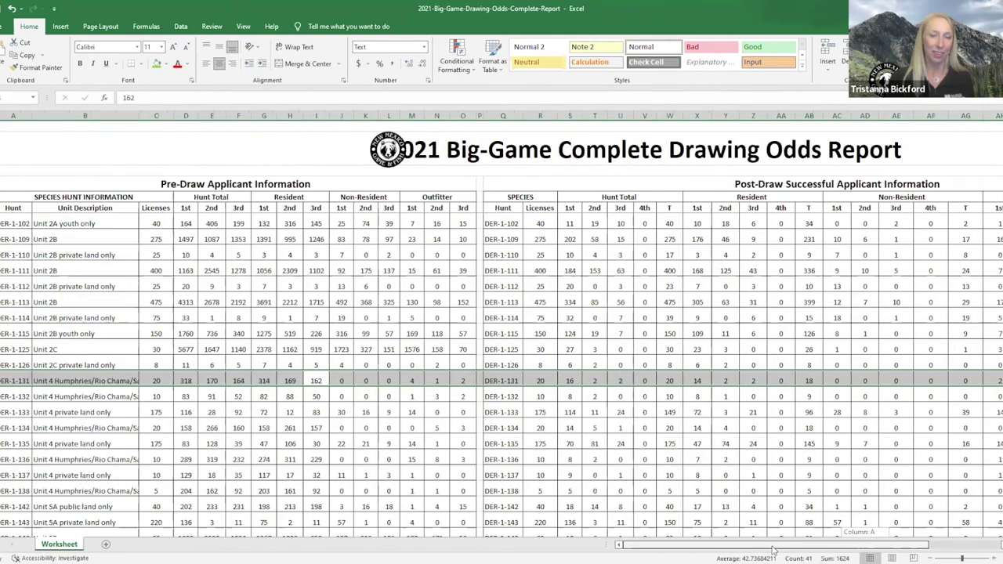
- Fill the hunt code and unit description cells of the DER-1-126 private-land hunt with green
click(21, 365)
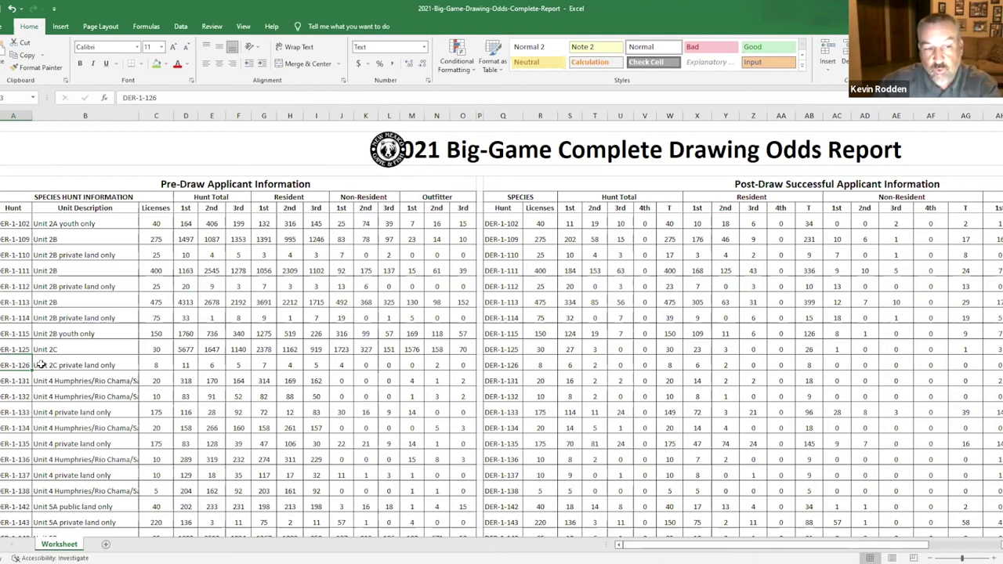
drag(21, 364, 71, 364)
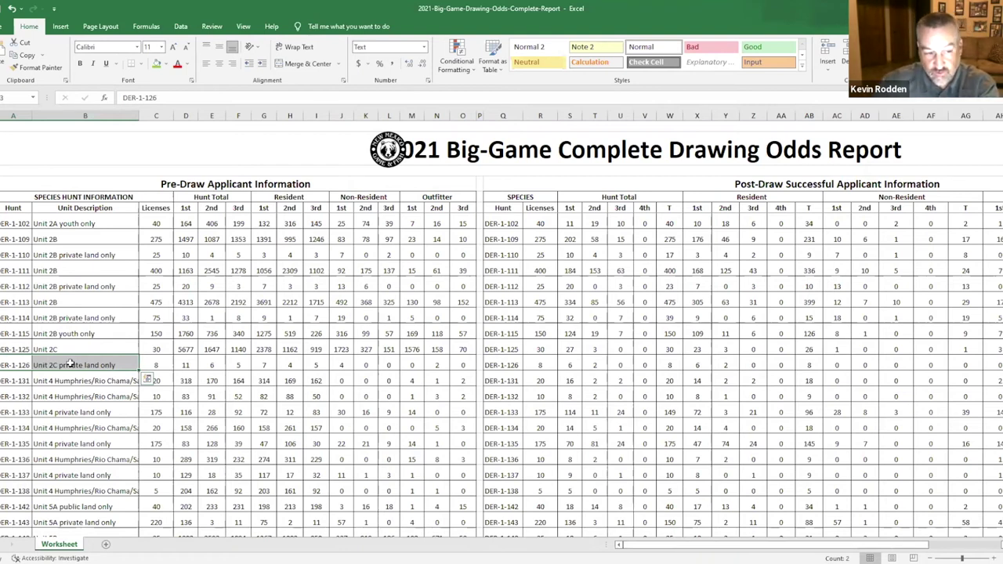
click(24, 366)
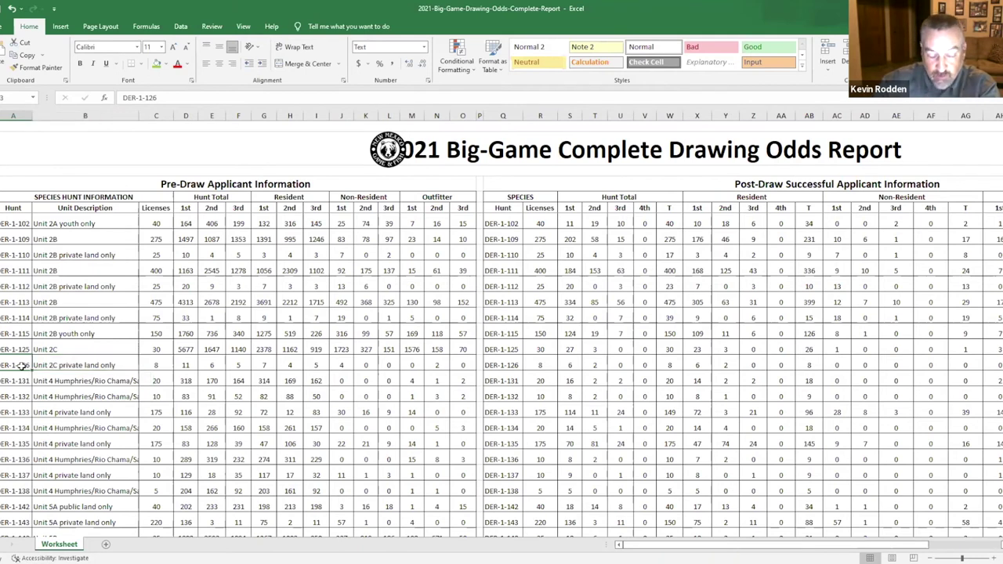
drag(25, 365, 52, 359)
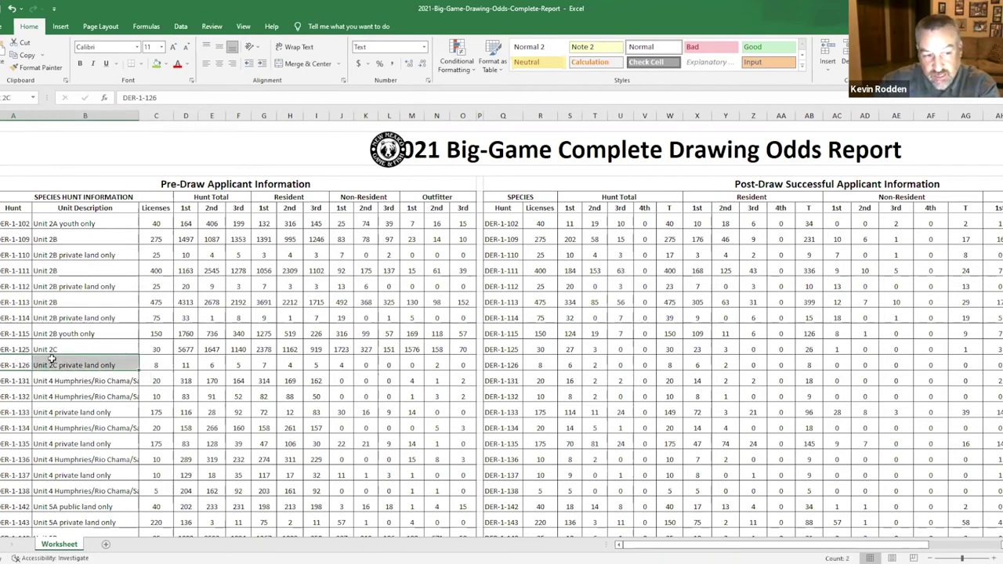
click(156, 62)
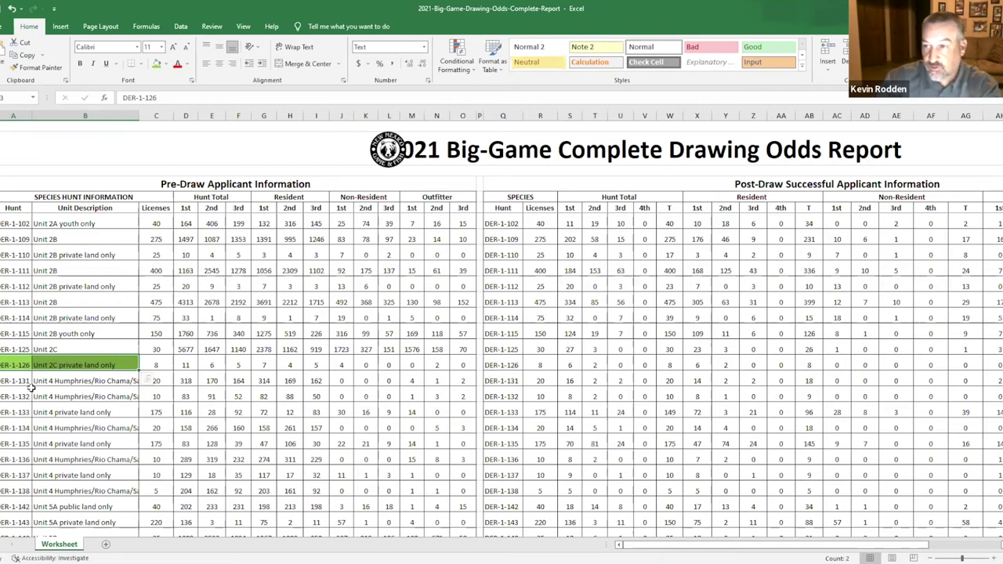
- Compare the Unit 2B descriptions for DER-1-109 through DER-1-113 with the green DER-1-126 private-land entry
click(62, 443)
drag(73, 237, 73, 294)
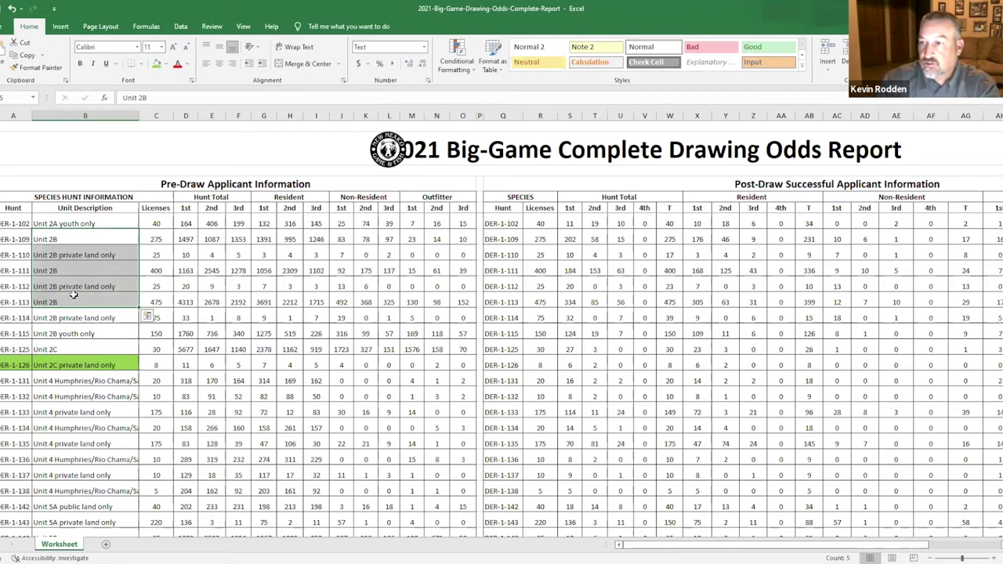
click(25, 366)
click(55, 365)
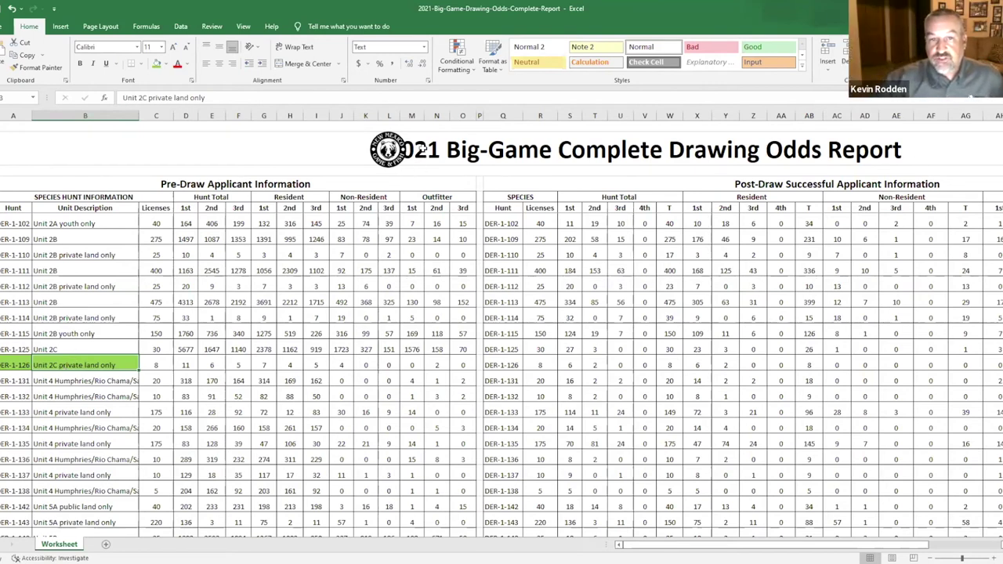
- Point out the report title and compare the license counts of the Unit 2C hunts DER-1-125 and DER-1-126
click(421, 150)
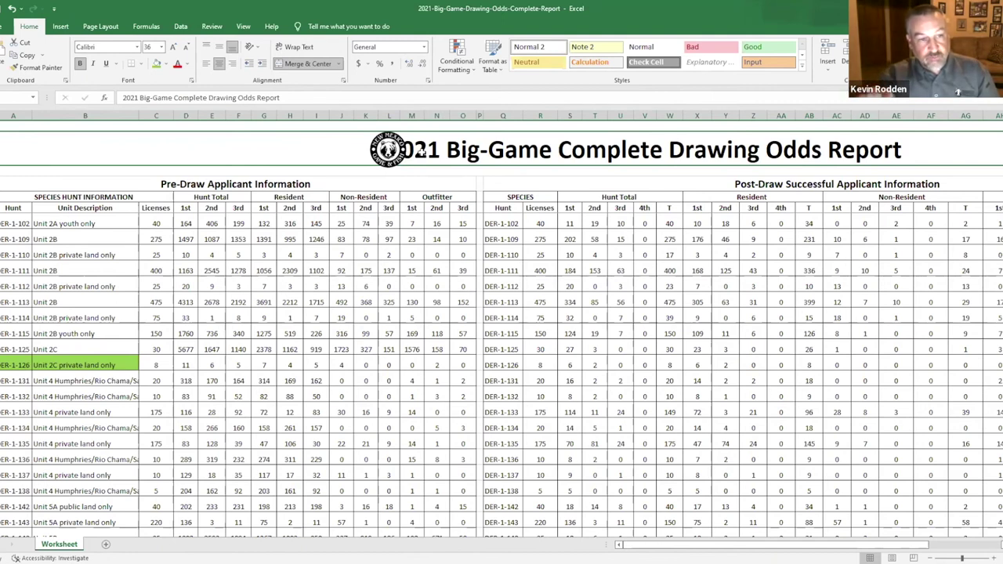
click(151, 346)
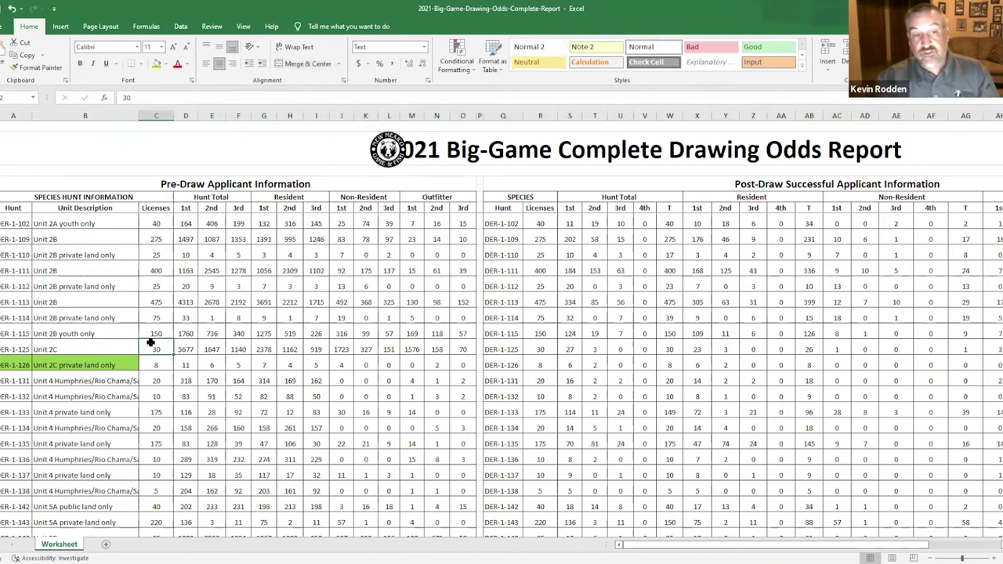
click(158, 367)
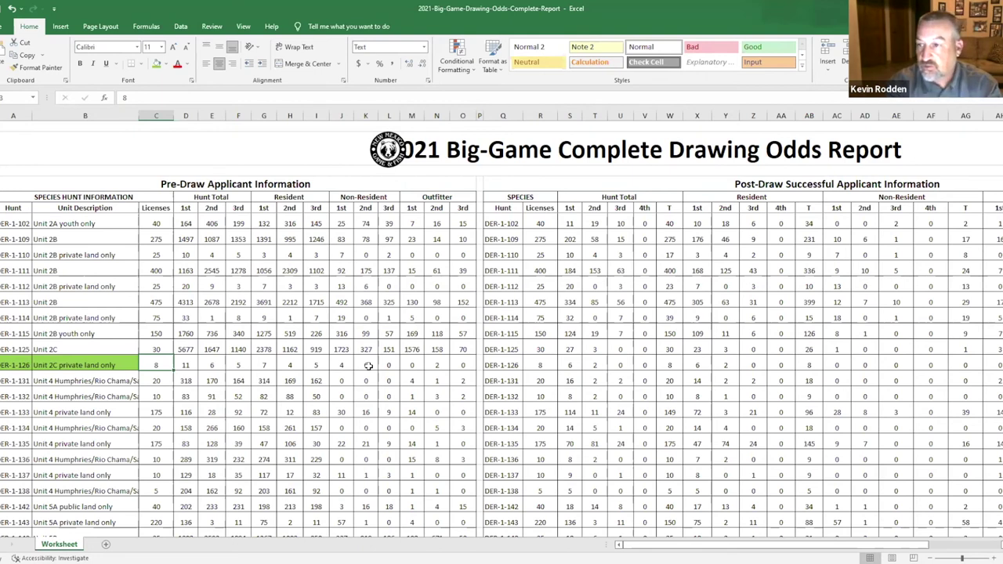
- Examine the DER-1-227 license count and compare the full Unit 23 rows DER-1-227 and DER-1-238
scroll(368, 366, down, 12)
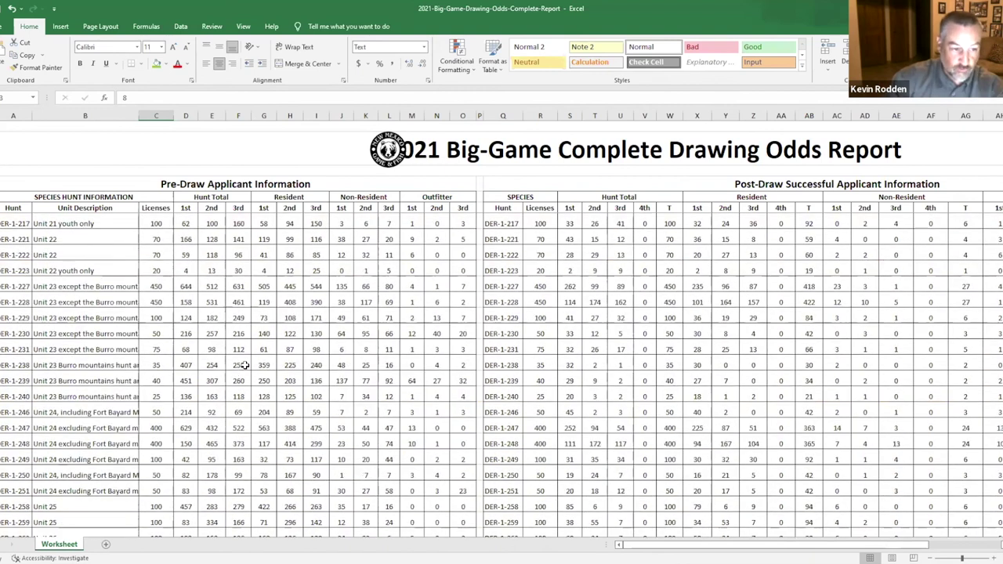
click(159, 286)
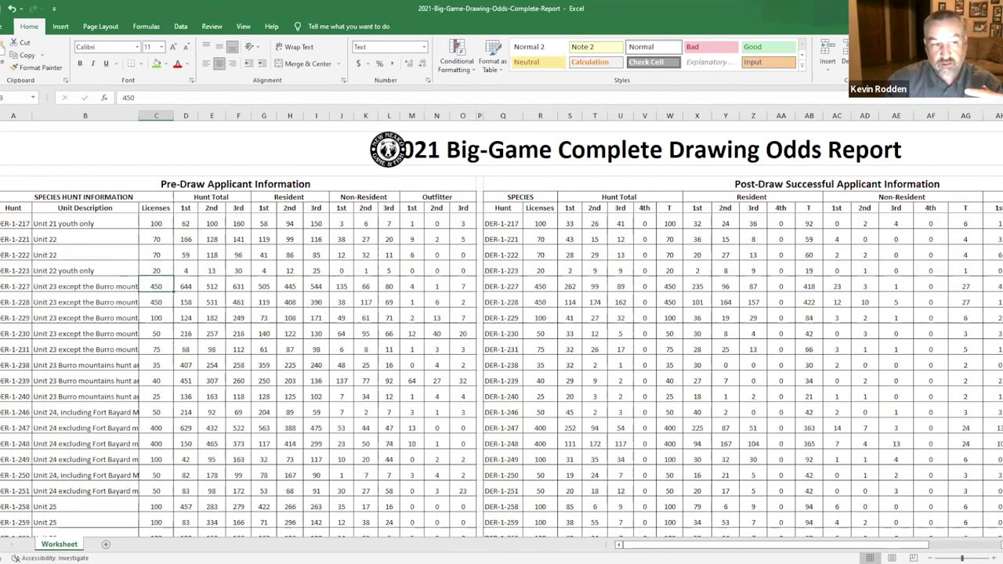
click(3, 282)
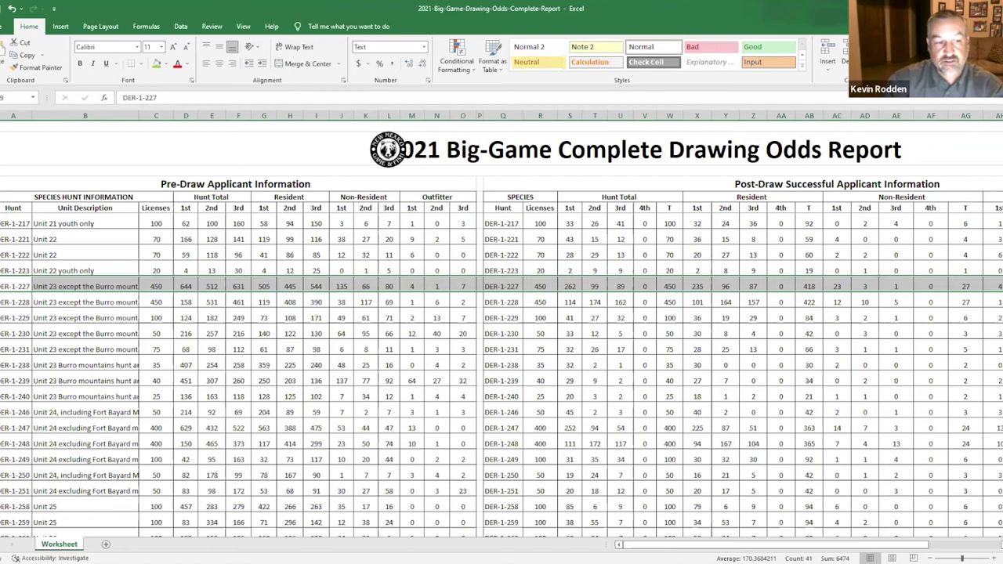
click(3, 365)
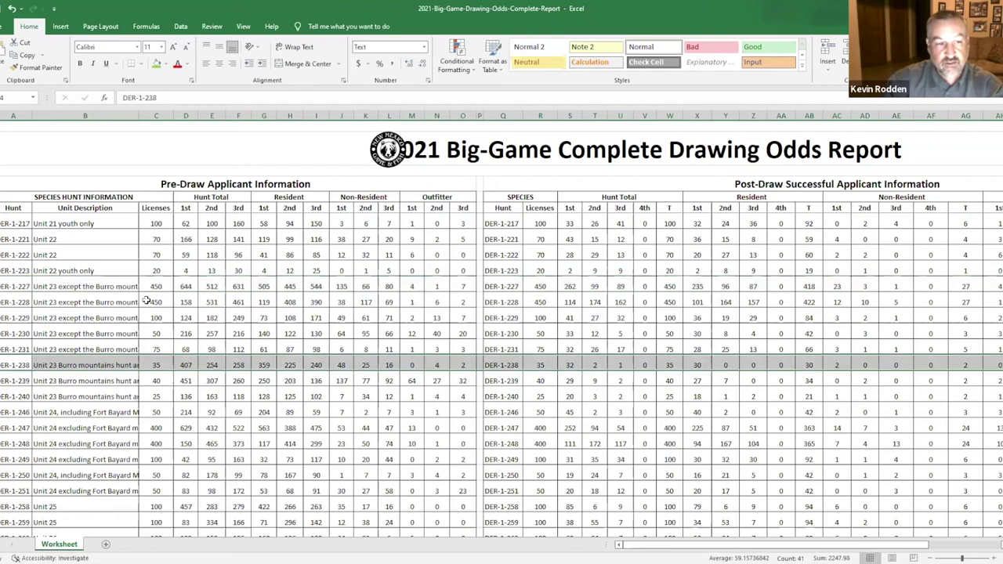
click(4, 286)
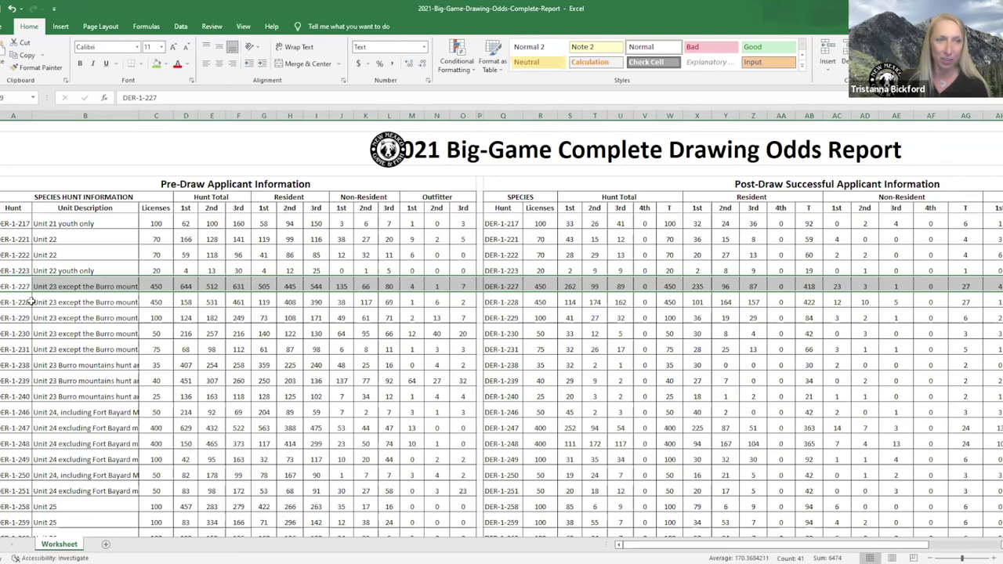
- Find the yellow-highlighted Unit 29 hunt DER-2-281 and select its pre-draw license count
scroll(189, 348, down, 20)
scroll(189, 348, down, 20)
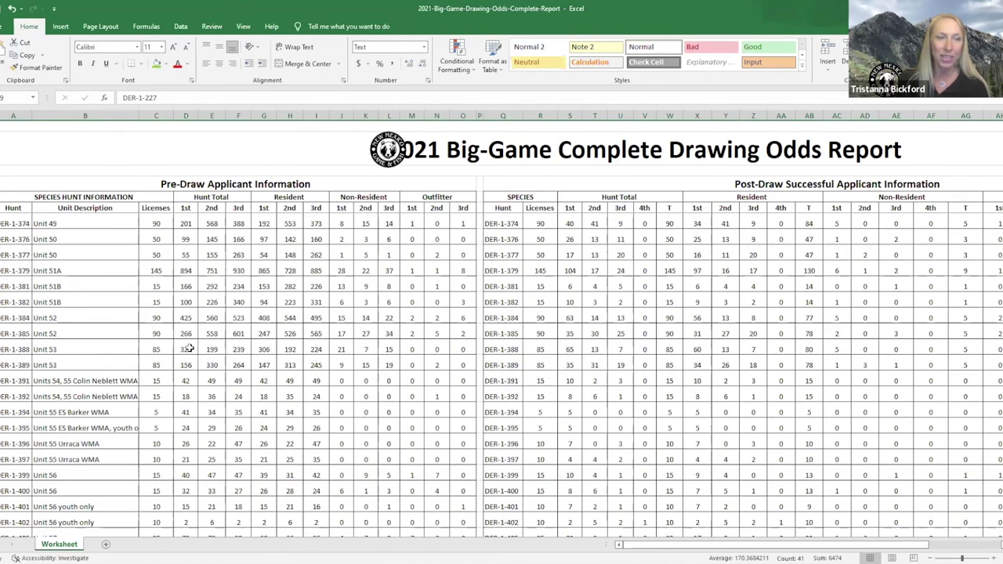
scroll(189, 349, down, 15)
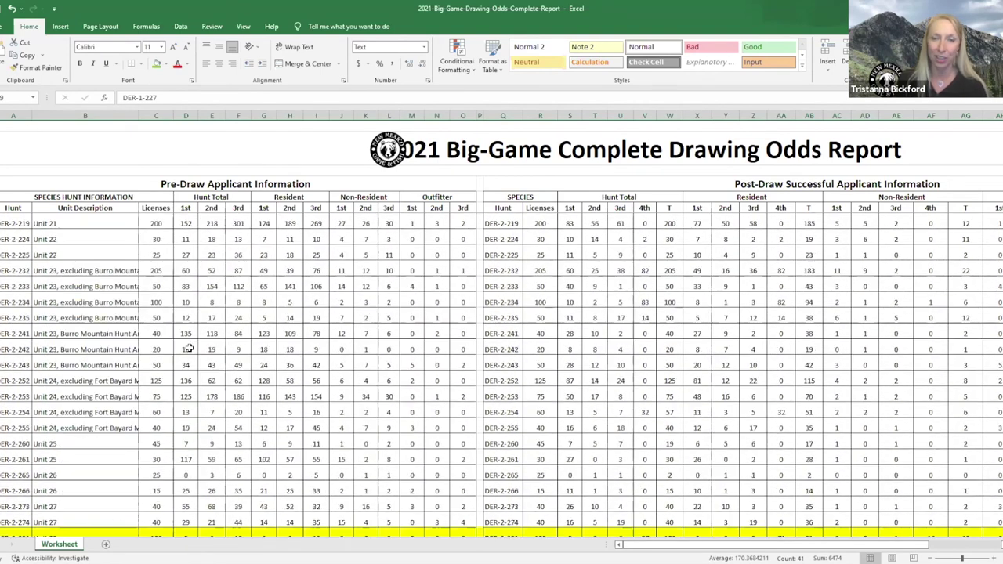
click(160, 395)
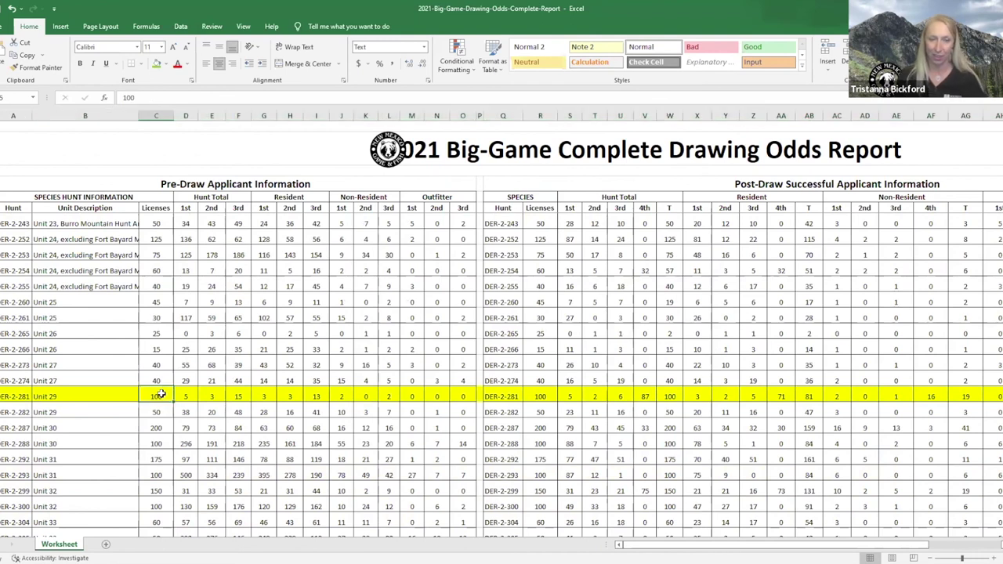